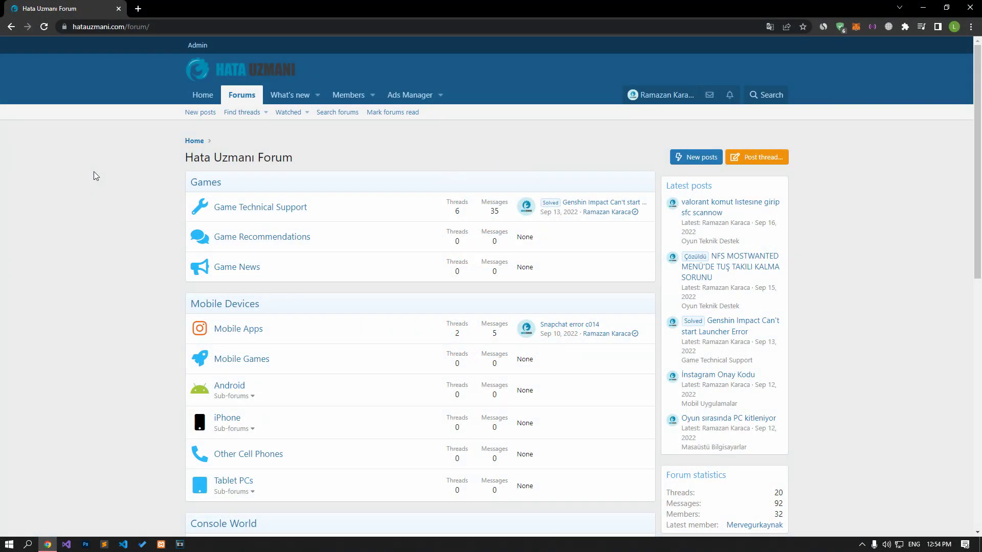
Scroll through the Hata Uzmani Forum and start a new thread with Post thread
scroll(94, 171, down, 10)
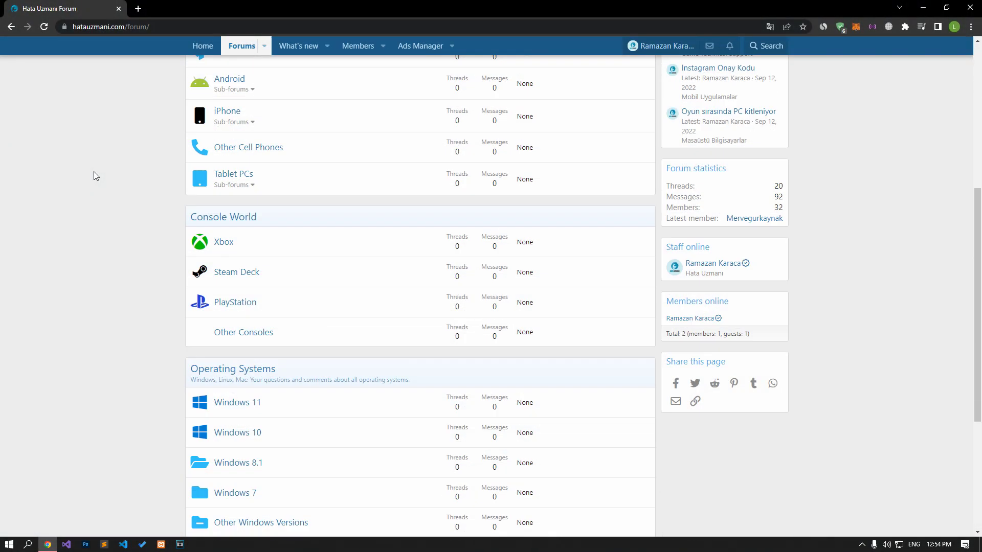
scroll(93, 172, up, 10)
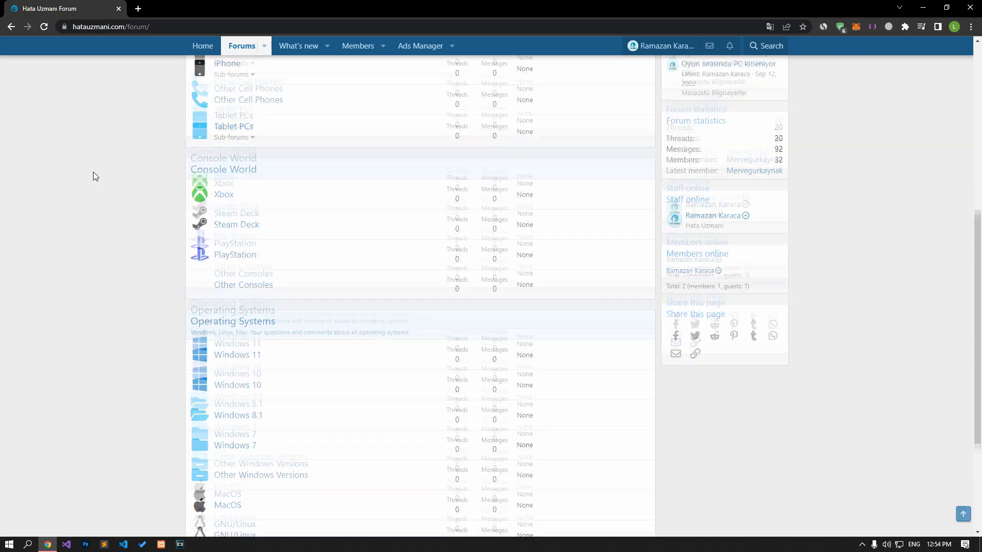
scroll(93, 172, up, 1)
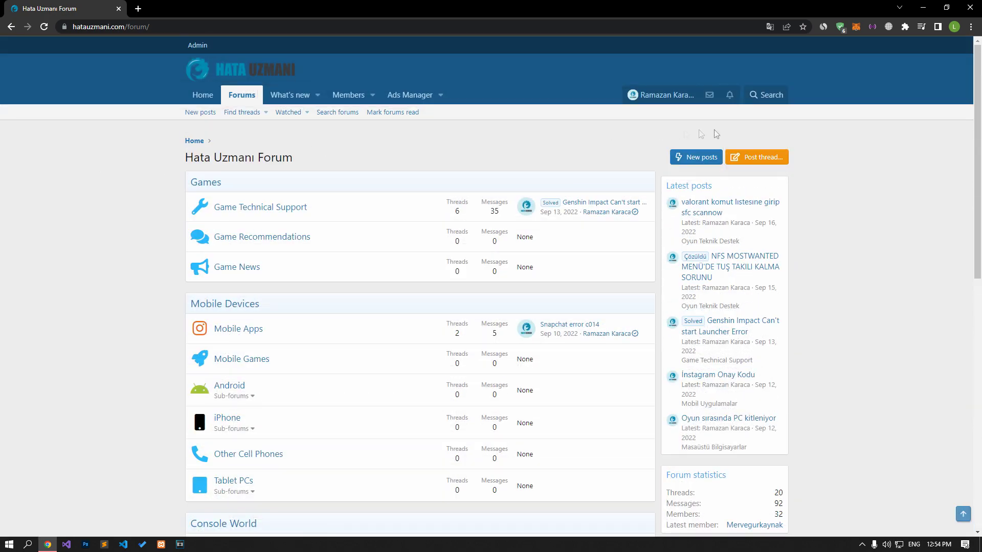
click(781, 161)
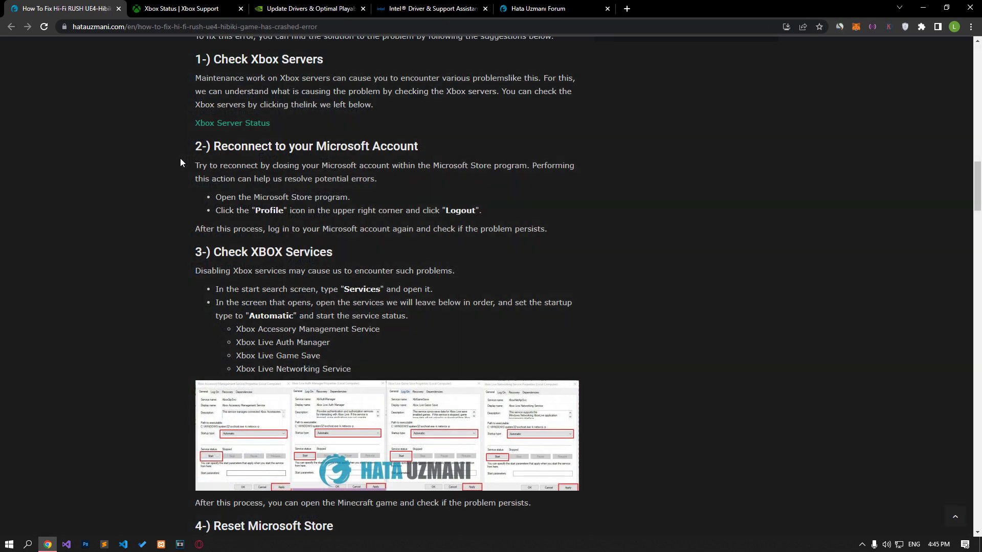
click(173, 16)
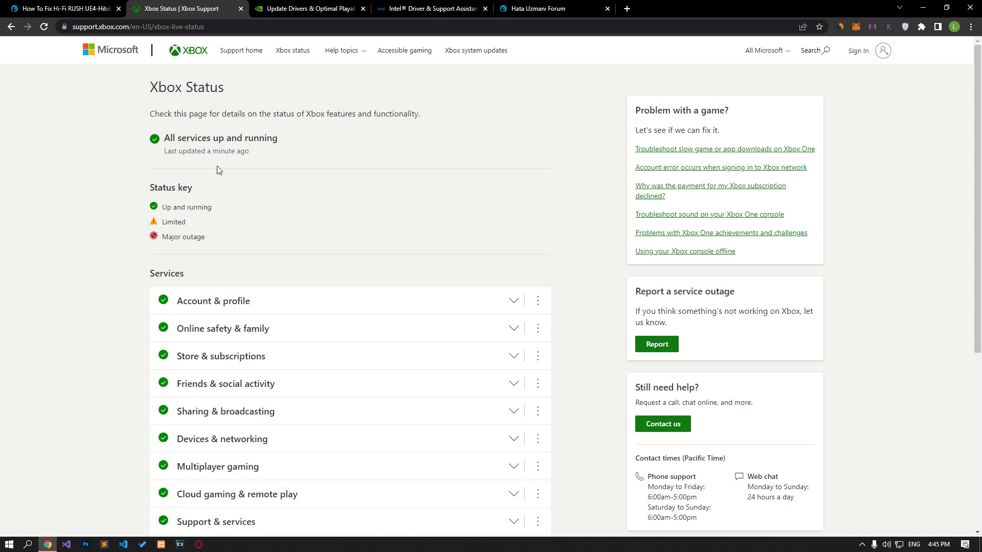
click(67, 8)
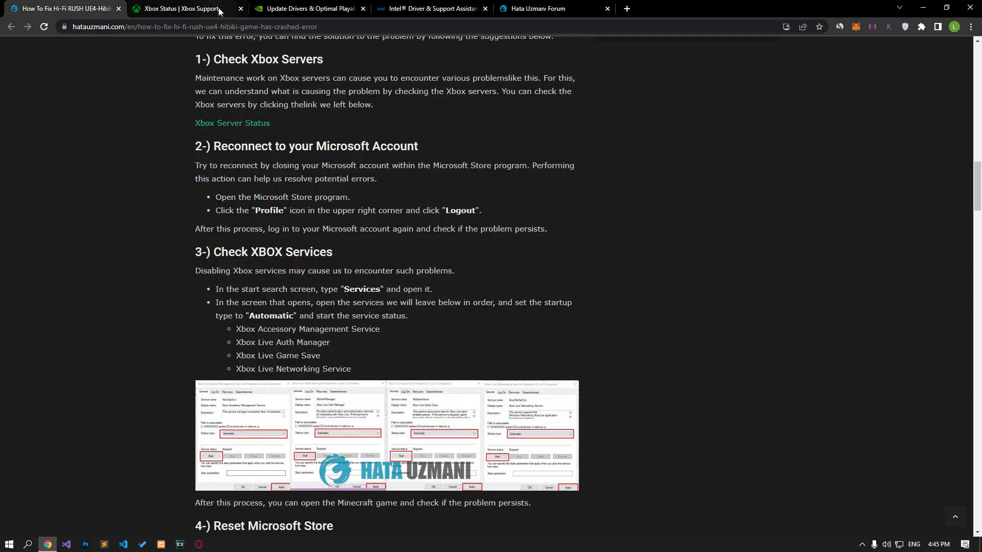
Close the Xbox Status tab and check the signed-in account options in Microsoft Store
click(241, 8)
scroll(127, 215, down, 2)
key(super)
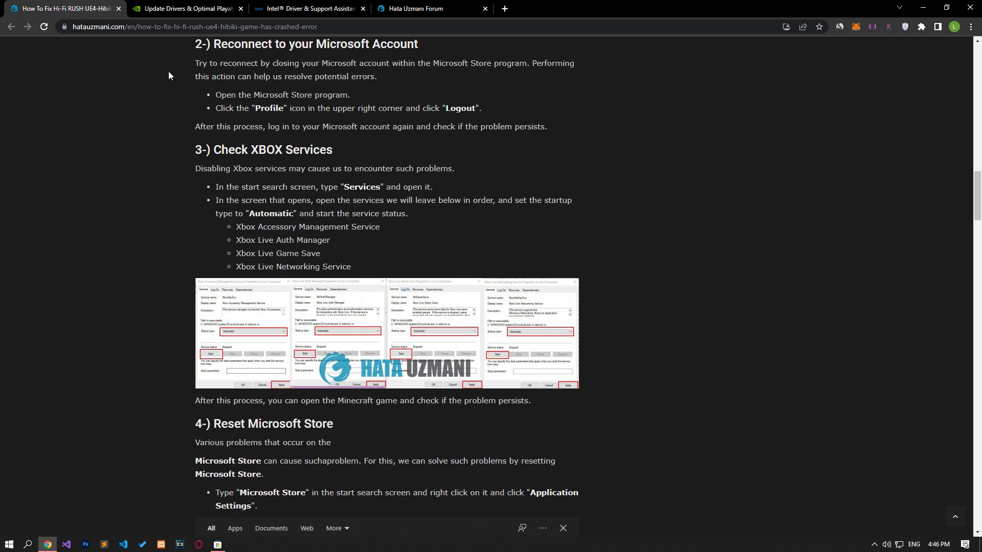
click(218, 544)
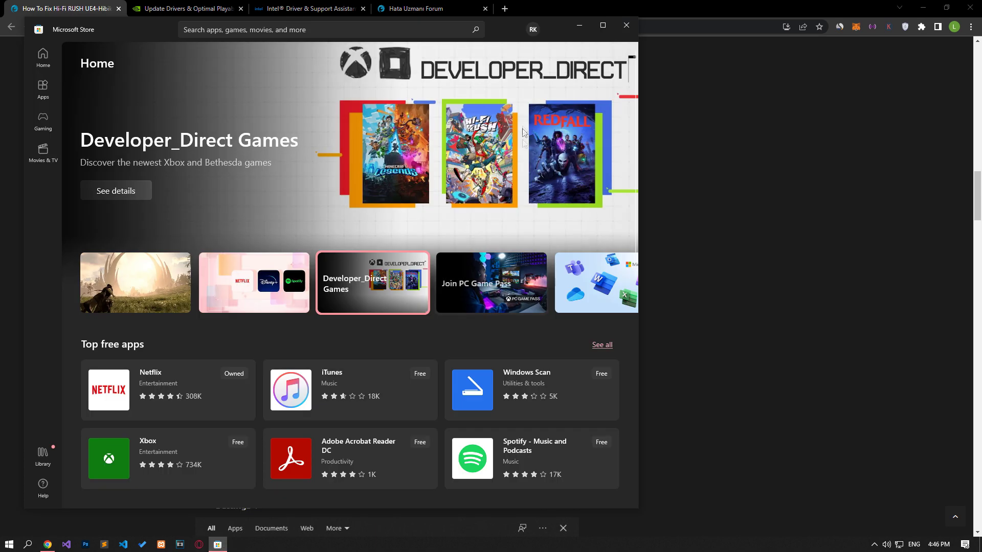
click(533, 30)
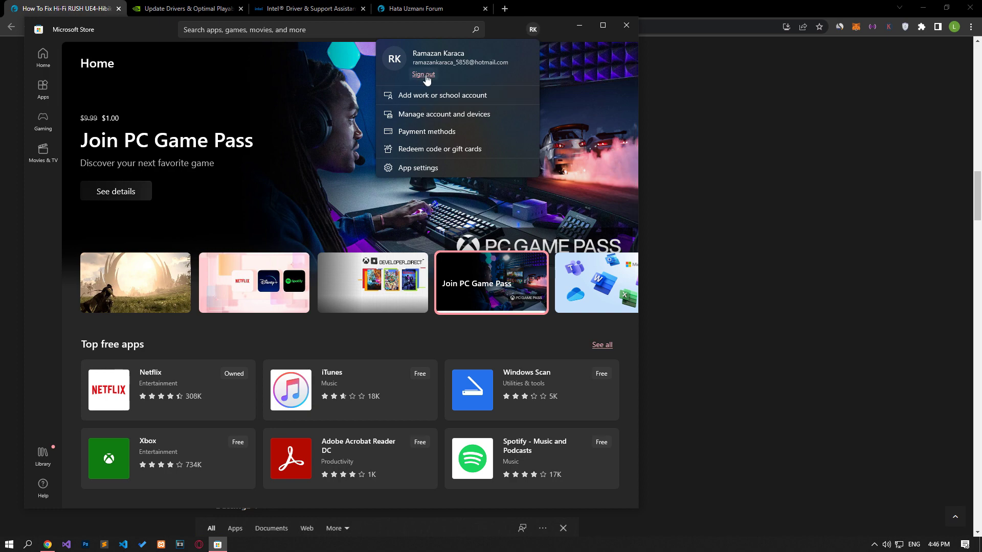
click(2, 132)
scroll(141, 221, down, 2)
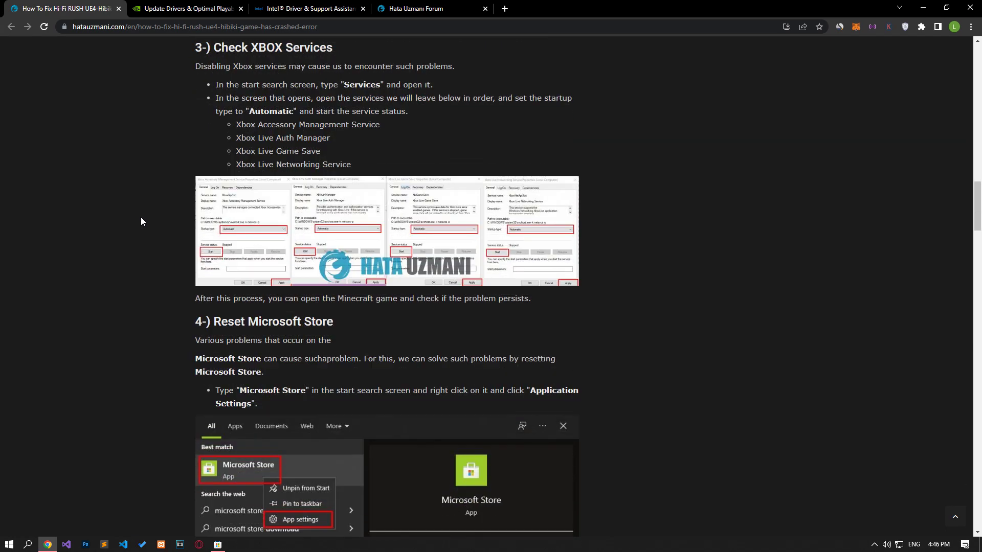
Search for 'services' in Start and launch the Services console
key(super)
text(ser)
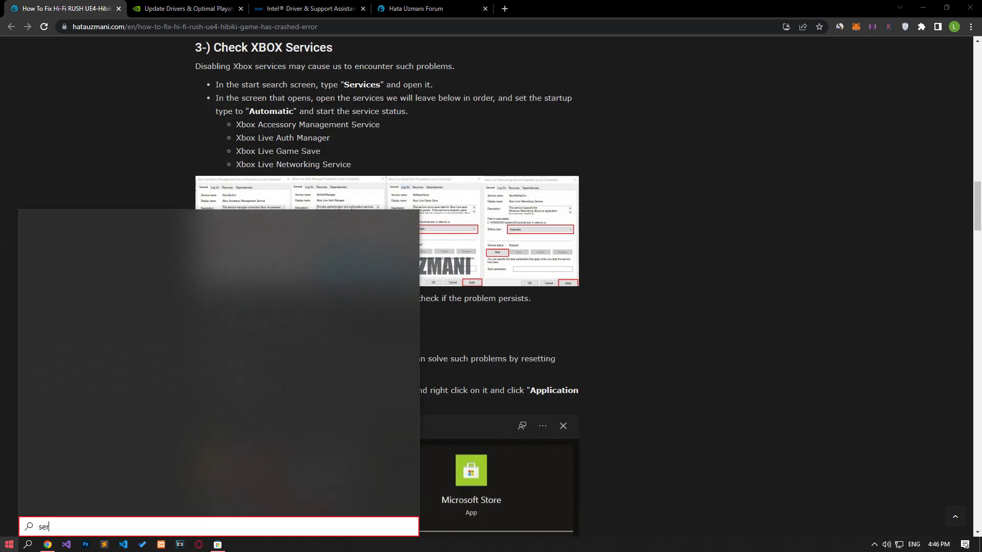
text(vices)
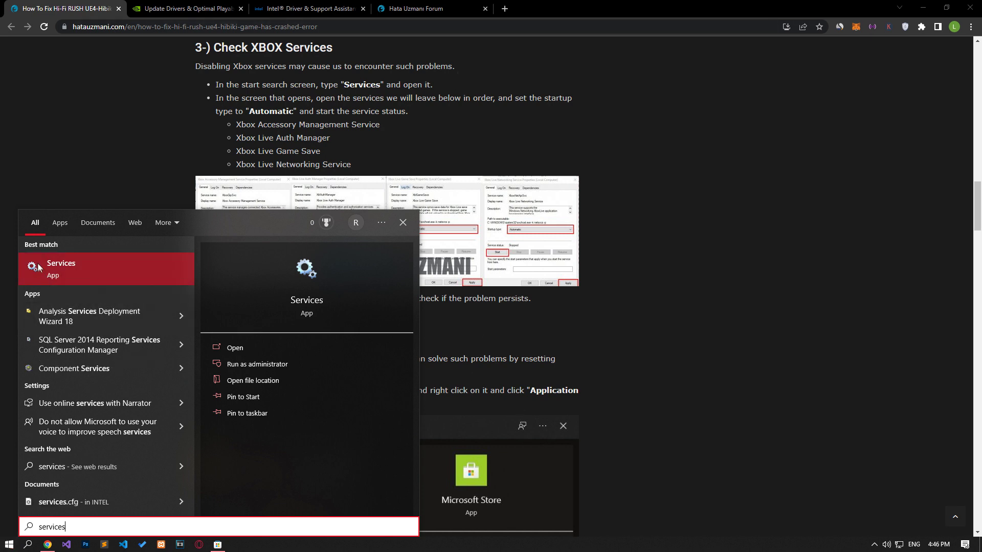
click(38, 266)
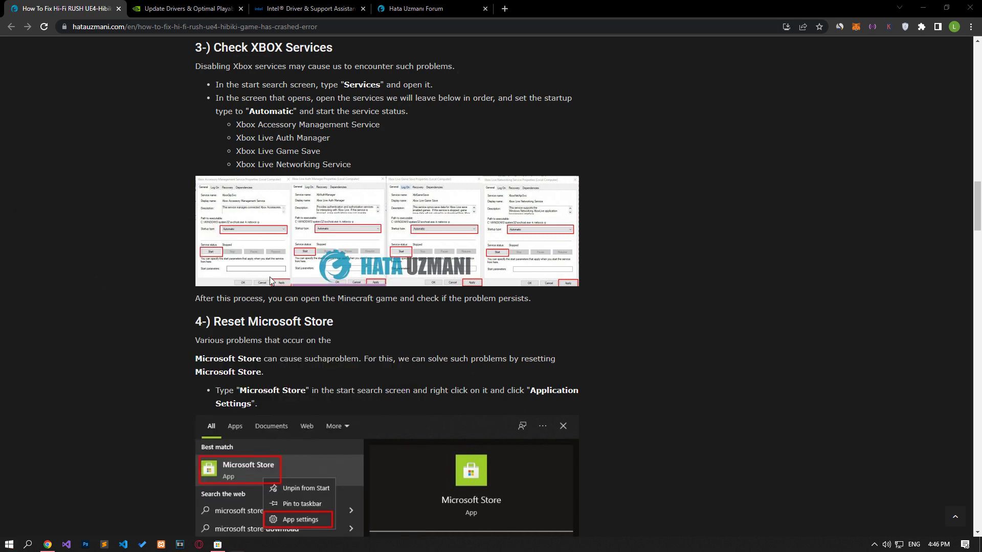
Set Xbox Accessory Management Service startup type to Automatic
click(670, 307)
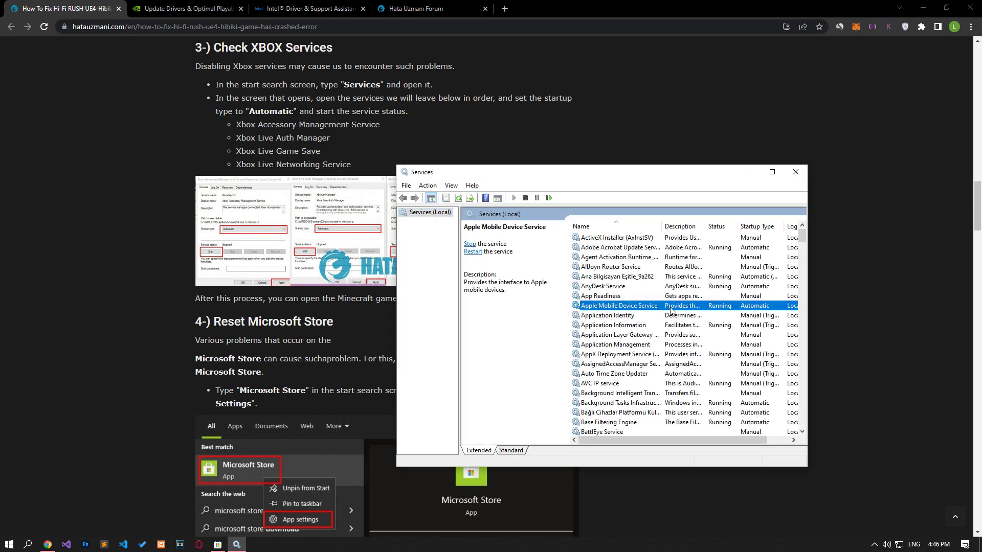
key(x)
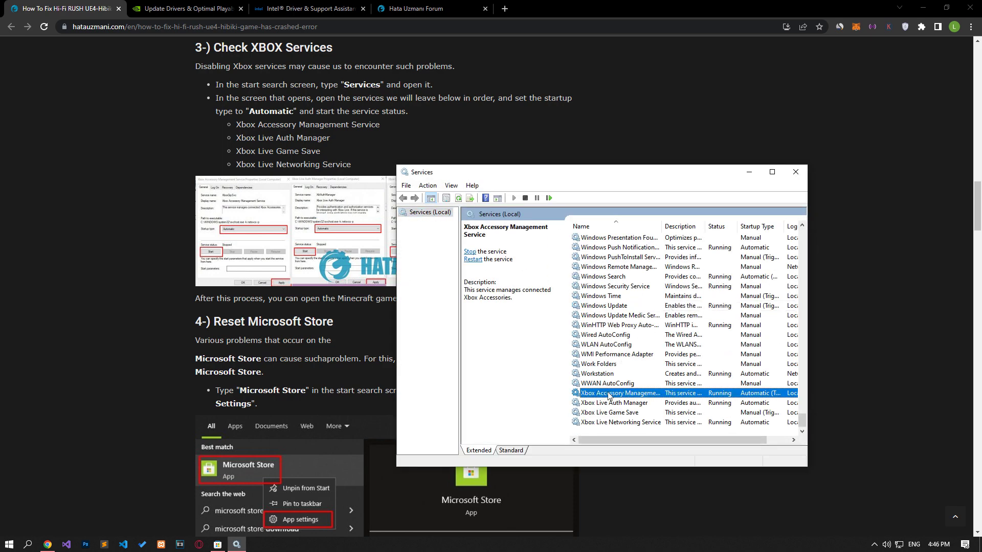
key(Return)
click(569, 313)
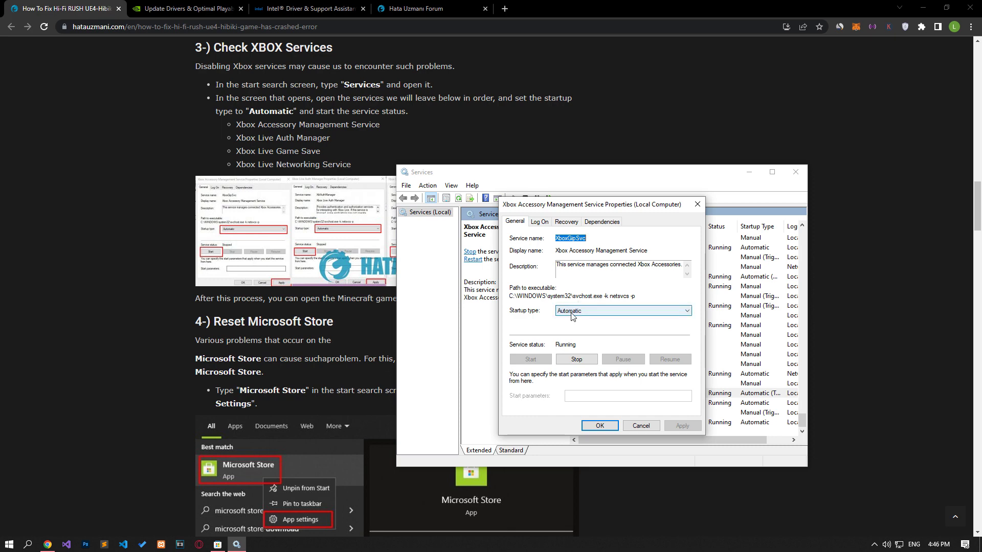
click(570, 321)
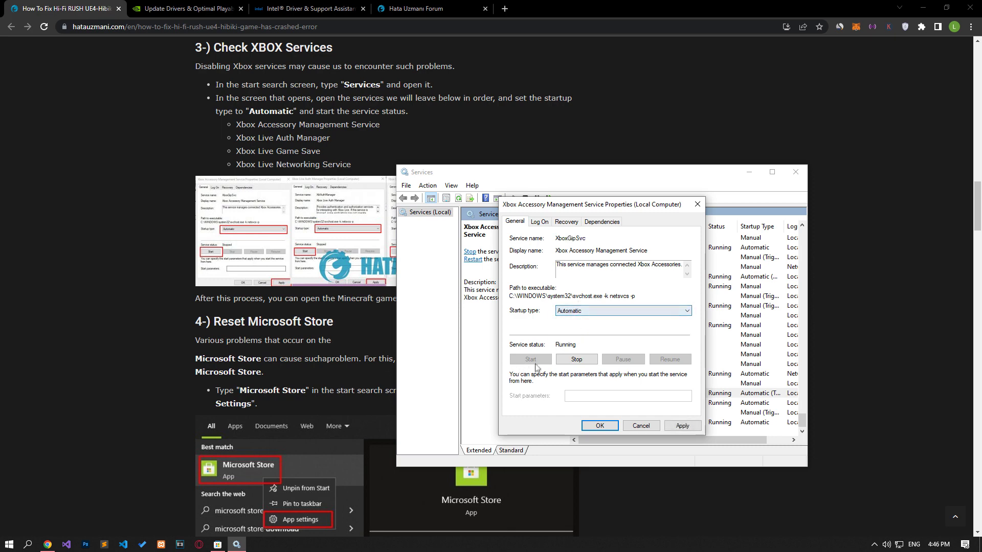
click(673, 426)
click(599, 426)
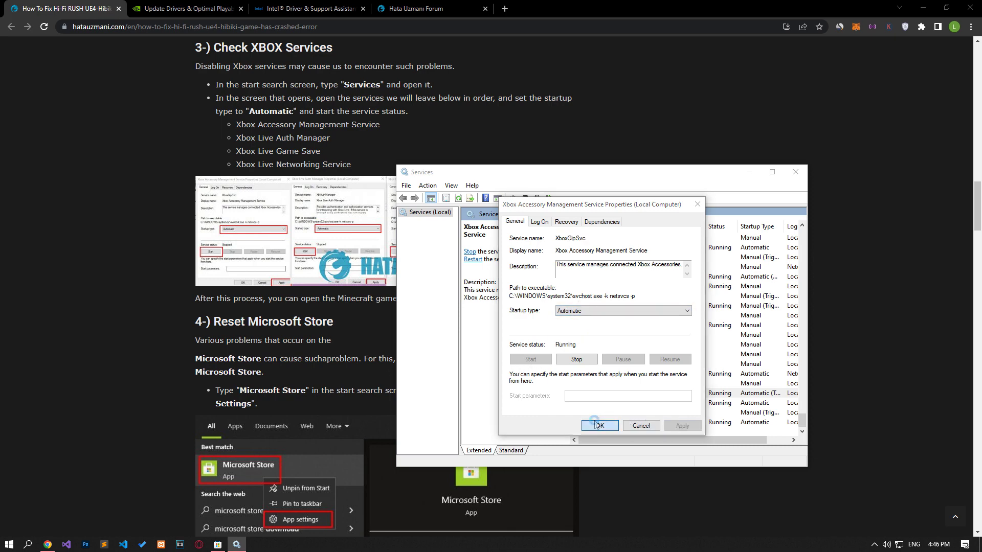
Set Xbox Live Auth Manager startup type to Automatic rather than Delayed Start
double_click(660, 405)
click(630, 311)
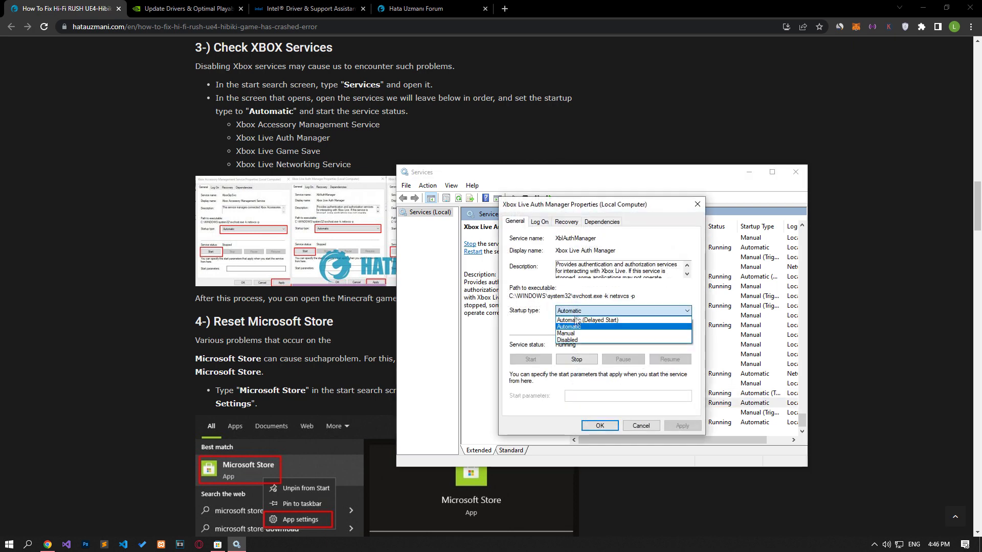
click(587, 320)
click(583, 310)
click(578, 327)
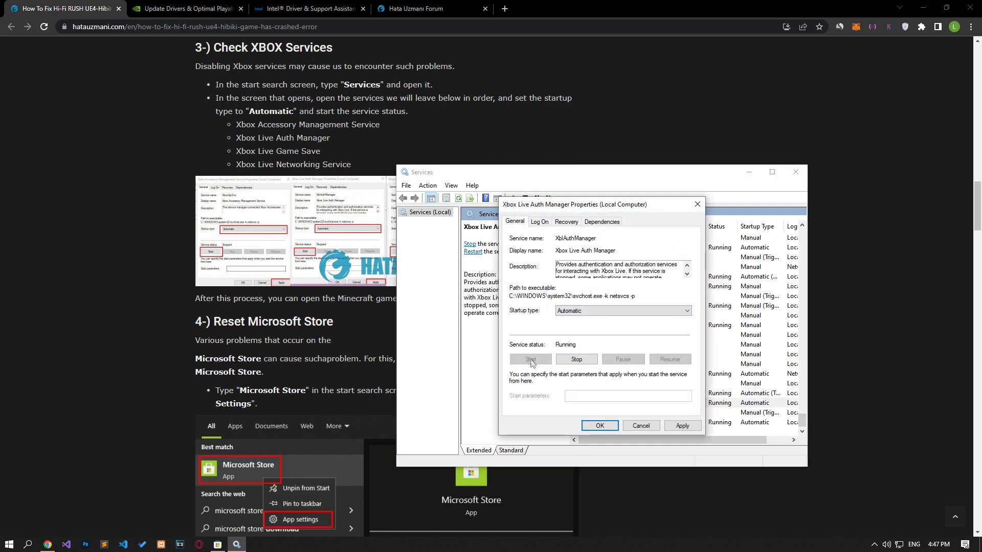
click(682, 426)
click(600, 426)
Change Xbox Live Game Save from Manual to Automatic and start the service
click(670, 413)
double_click(670, 413)
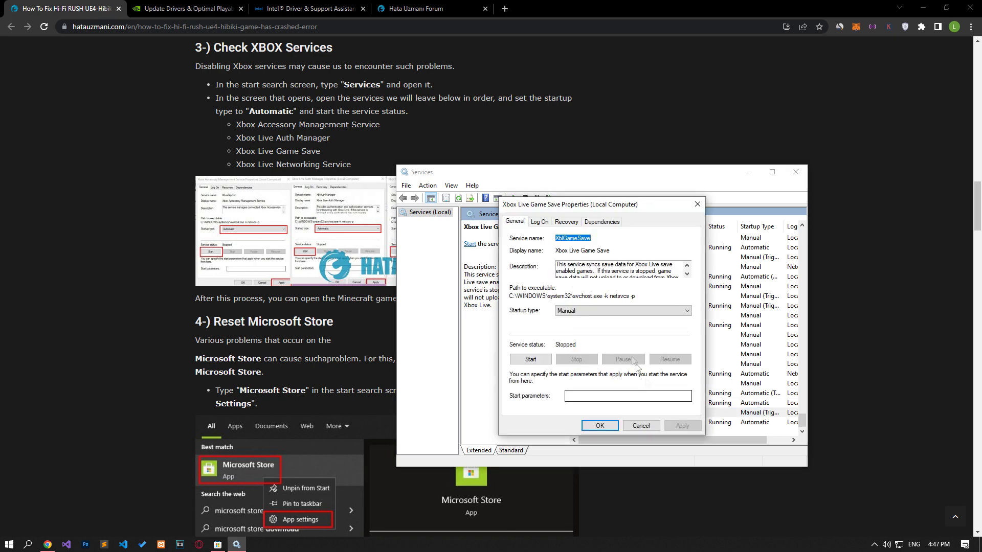
click(584, 310)
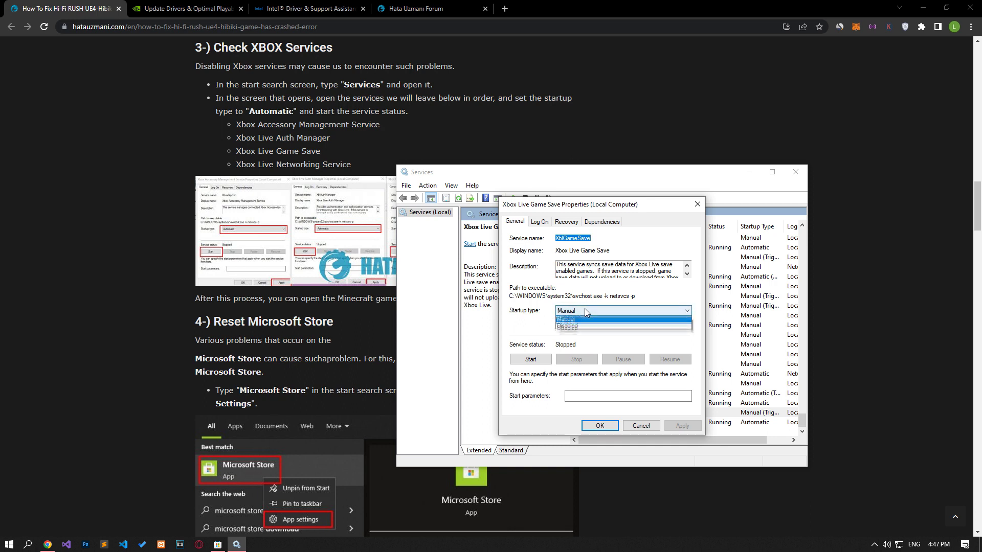
click(582, 323)
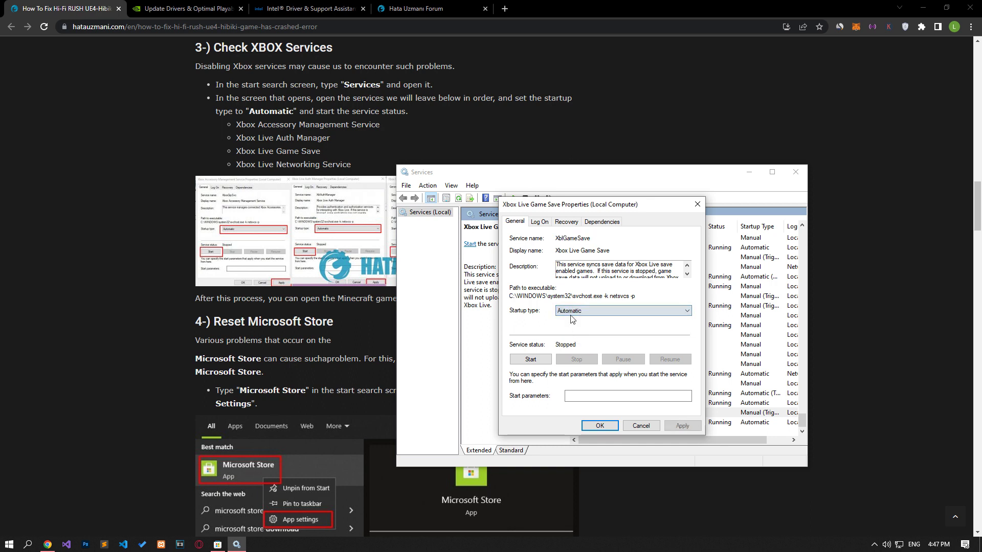
click(537, 360)
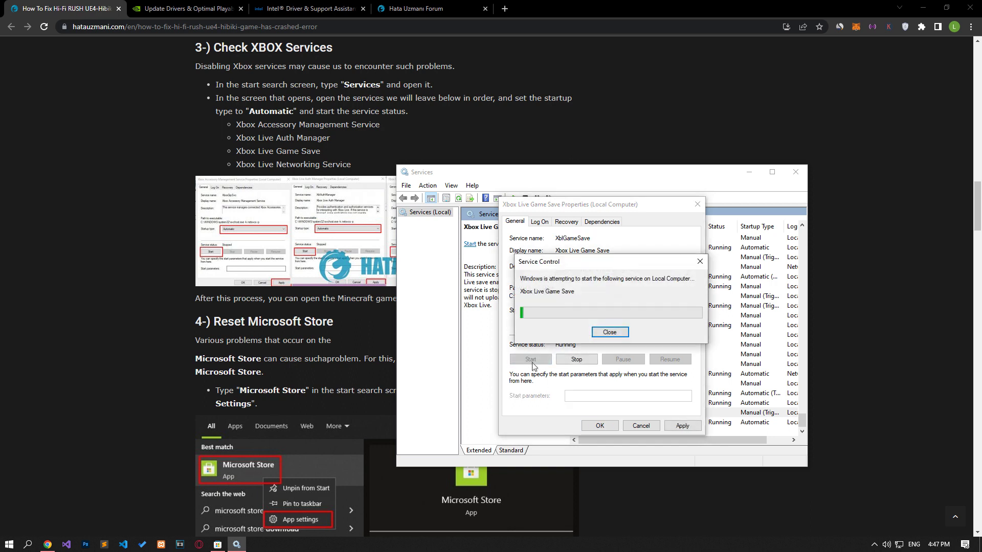
click(686, 427)
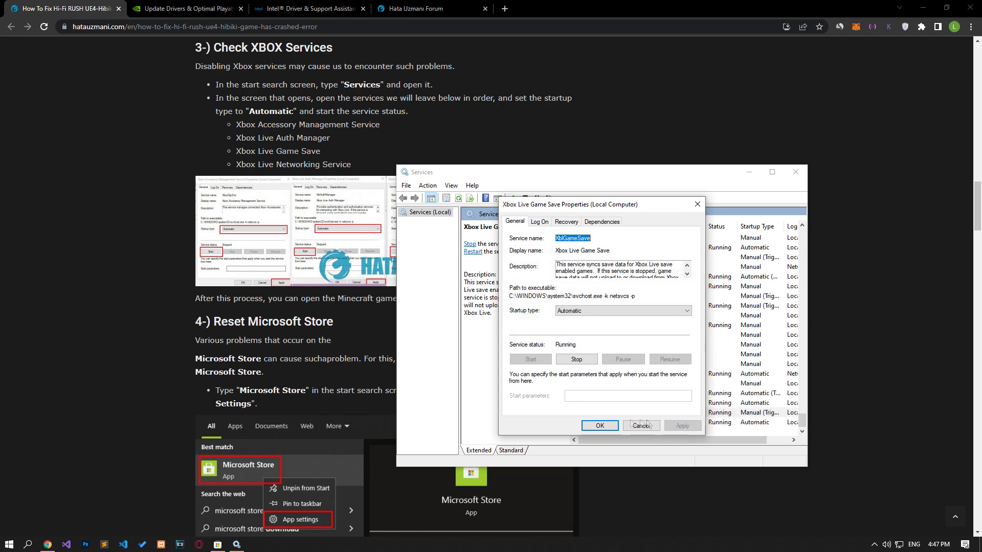
click(600, 425)
Set Xbox Live Networking Service startup type to Automatic
click(623, 423)
double_click(623, 423)
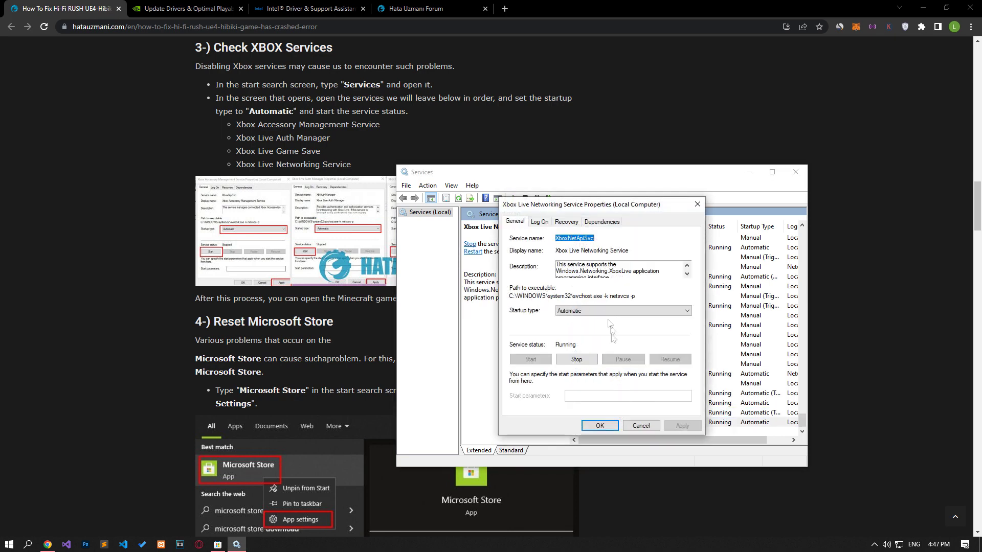
click(606, 310)
click(566, 326)
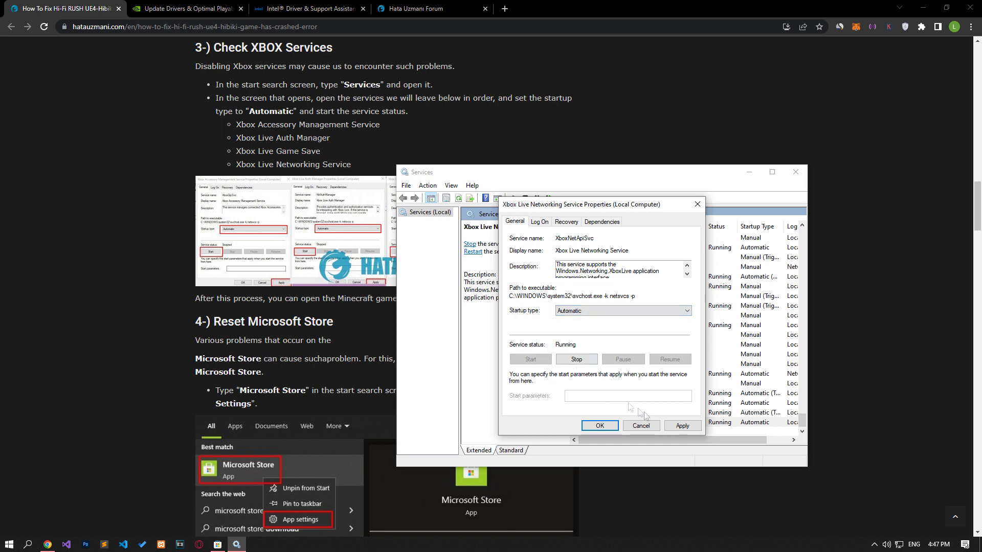
click(682, 426)
click(599, 426)
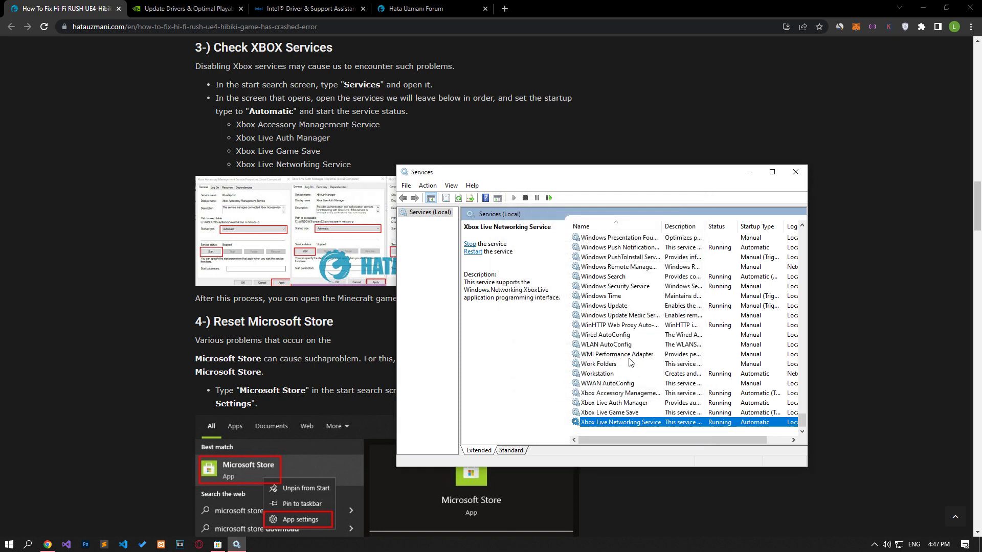
Inspect both Gaming Services entries' startup type and status, then close the Services window
key(g)
key(Down)
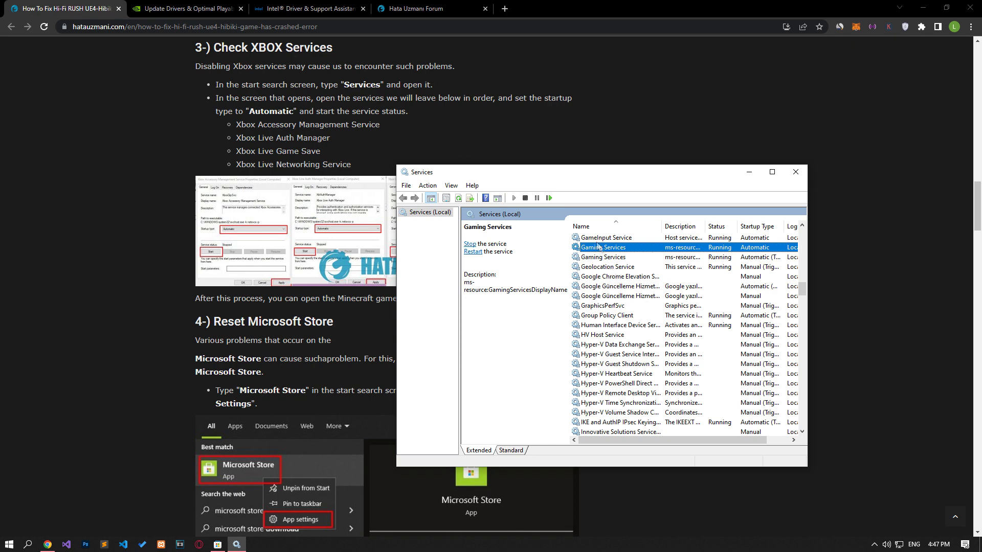
double_click(616, 248)
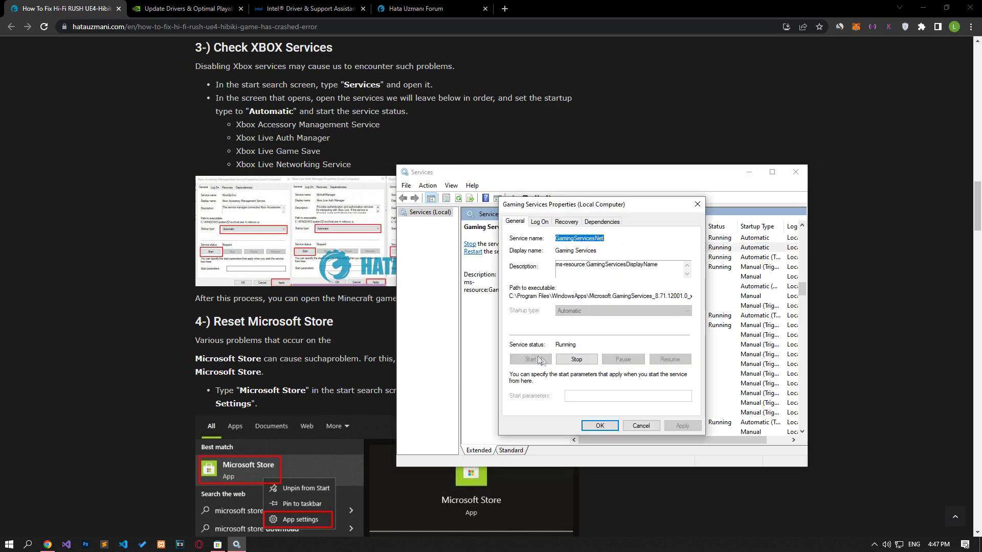
click(600, 425)
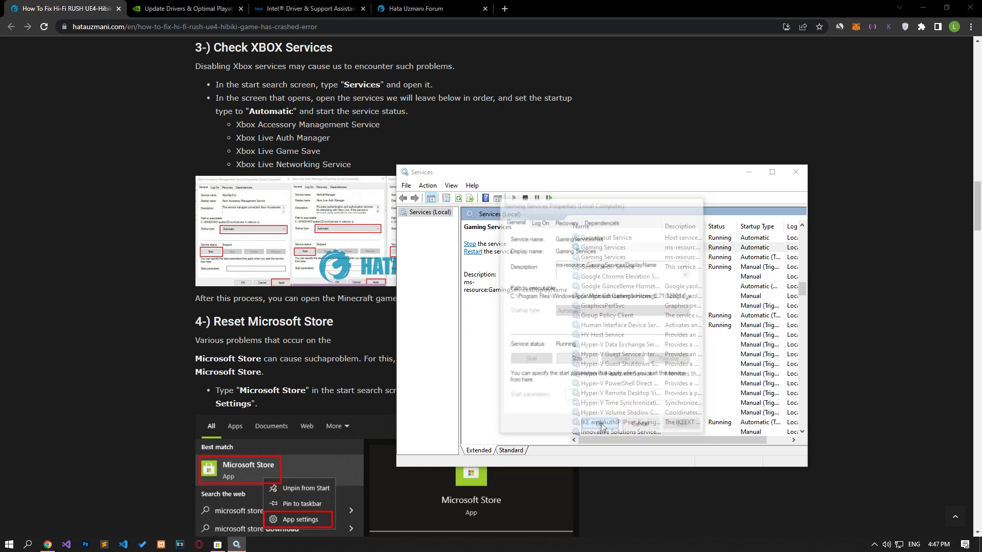
click(614, 258)
double_click(615, 260)
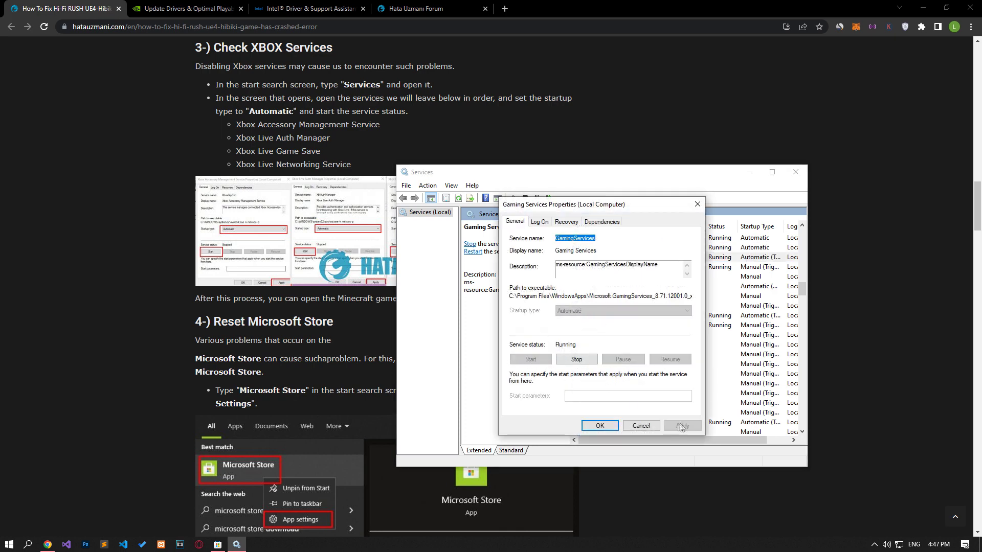
click(604, 427)
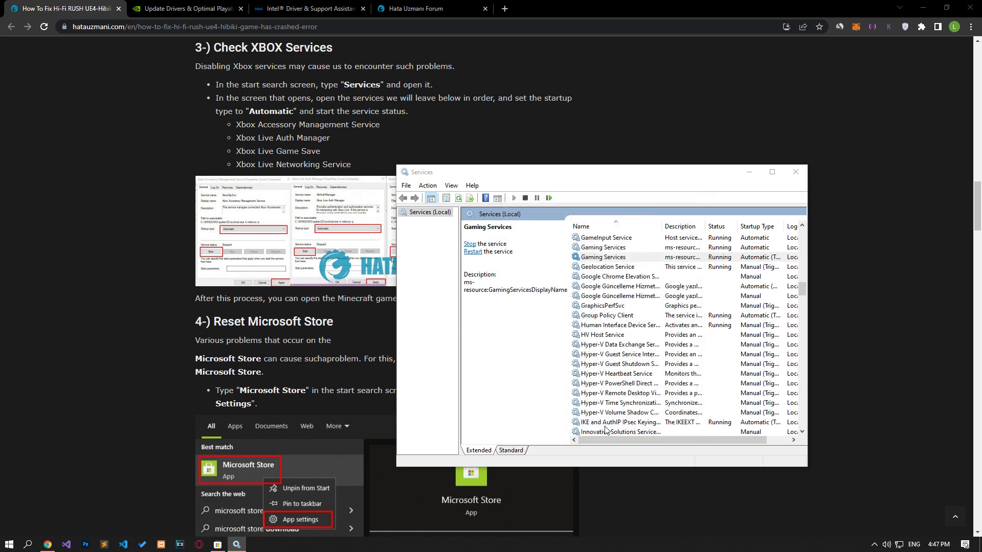
click(799, 174)
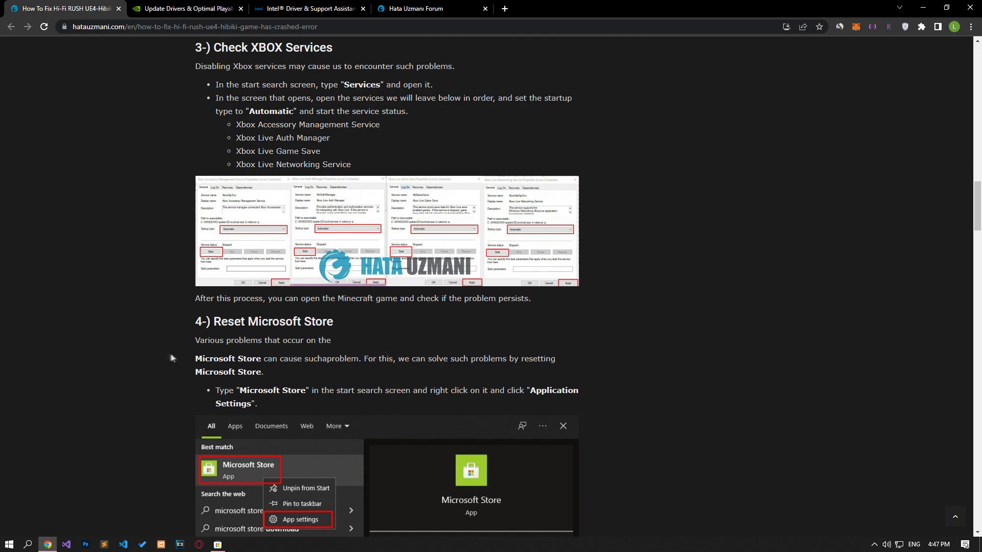
scroll(131, 335, down, 5)
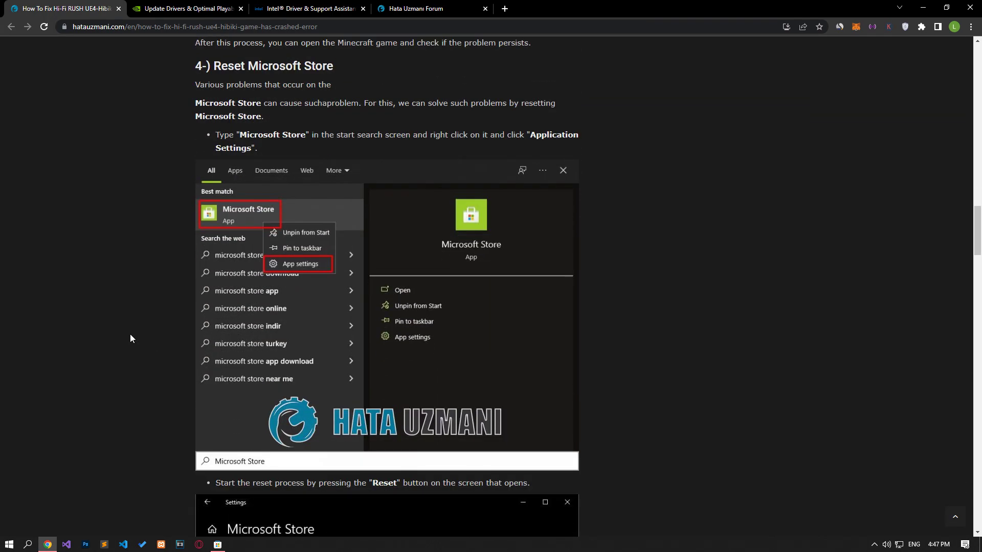
Search 'microsoft s' in Start and open Microsoft Store's App settings
click(9, 544)
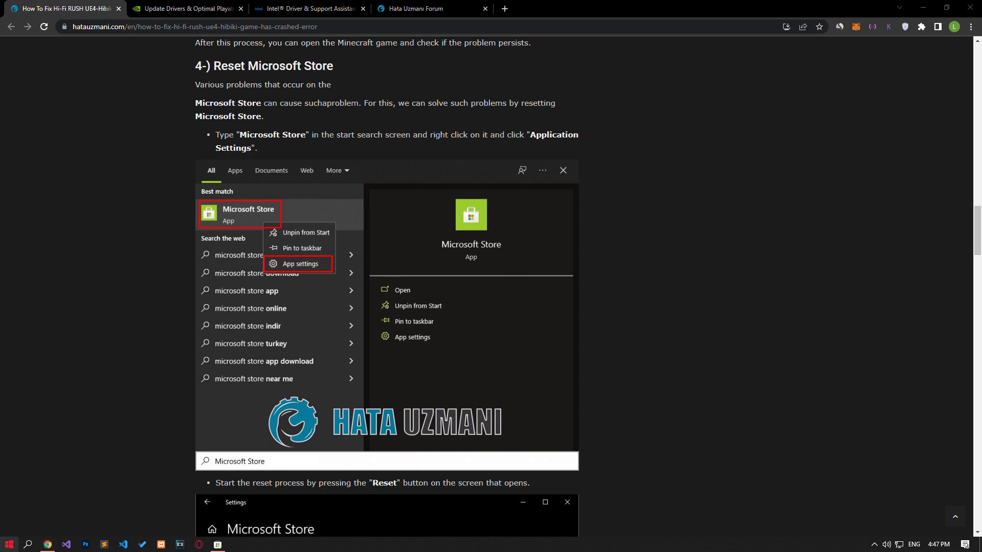
text(microsoft s)
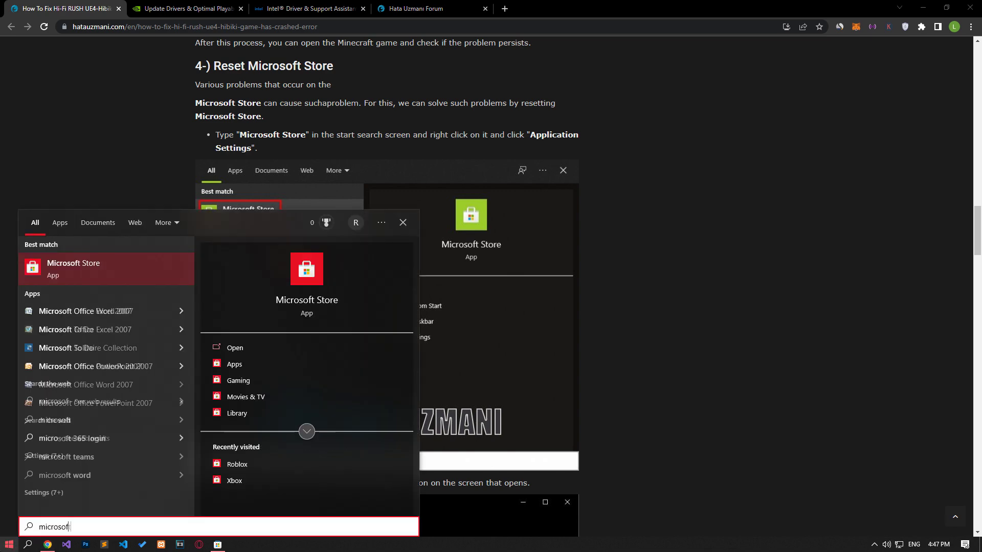
right_click(73, 274)
click(111, 321)
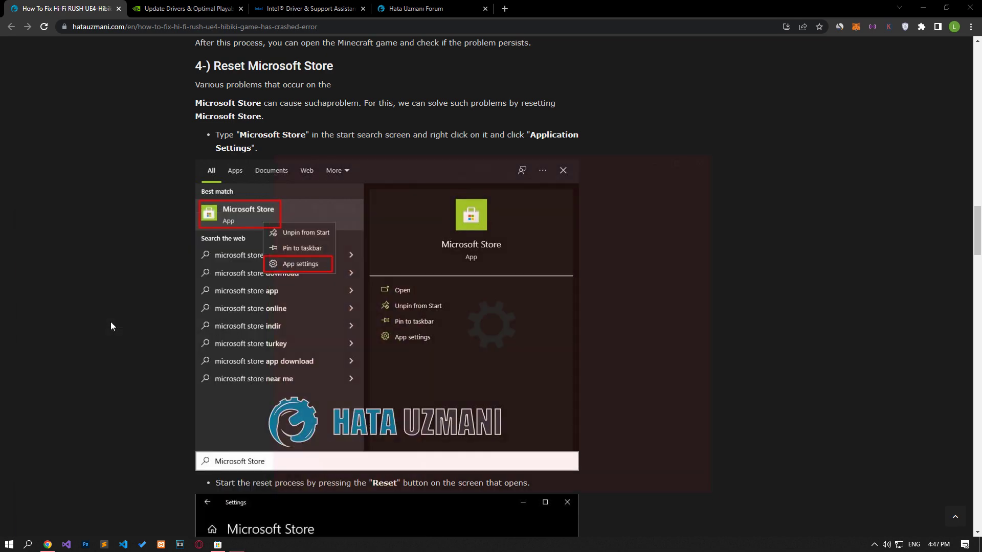
Repair the Microsoft Store app from its settings page
scroll(552, 386, down, 4)
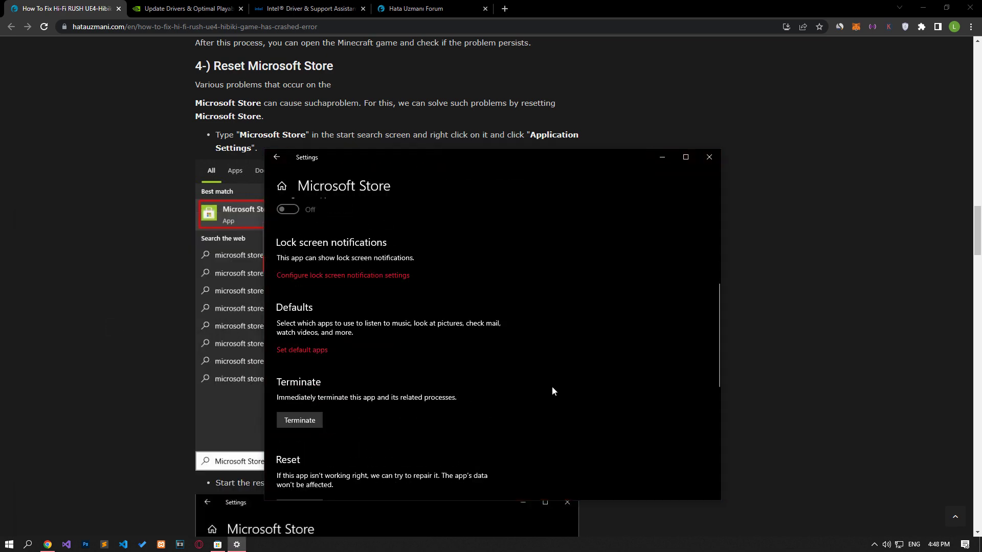
scroll(309, 404, down, 3)
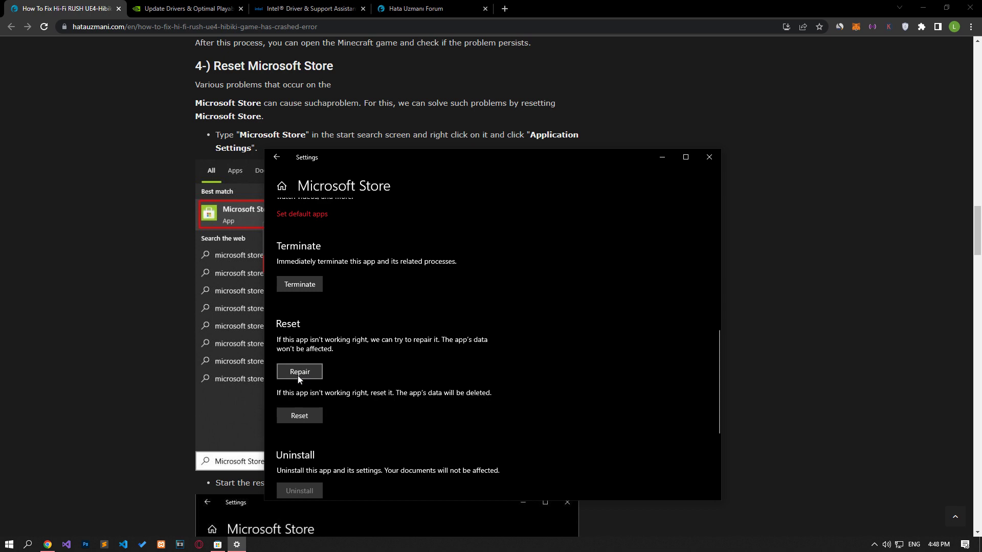
click(299, 374)
Reset Microsoft Store, confirming the reset, and close its Settings window
scroll(298, 374, down, 1)
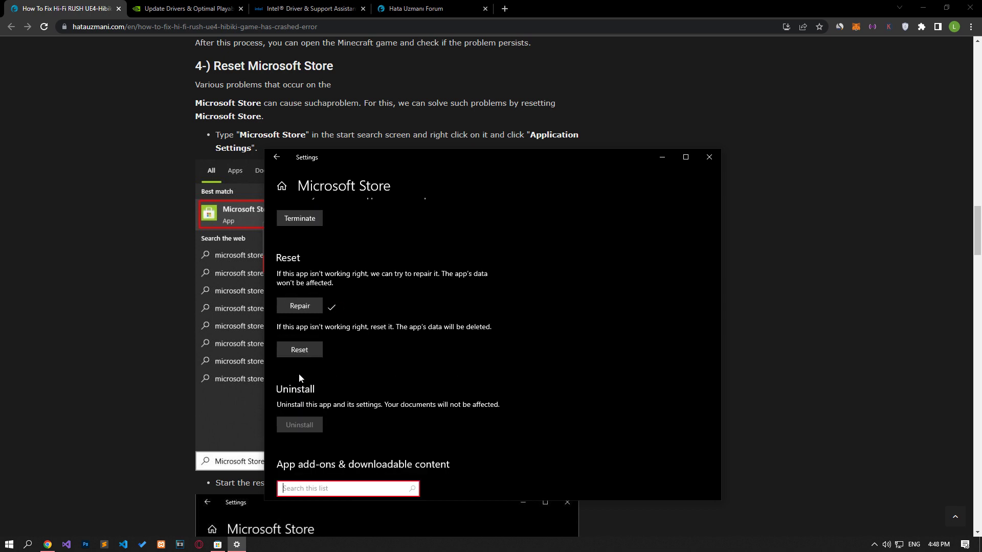
click(297, 350)
click(388, 327)
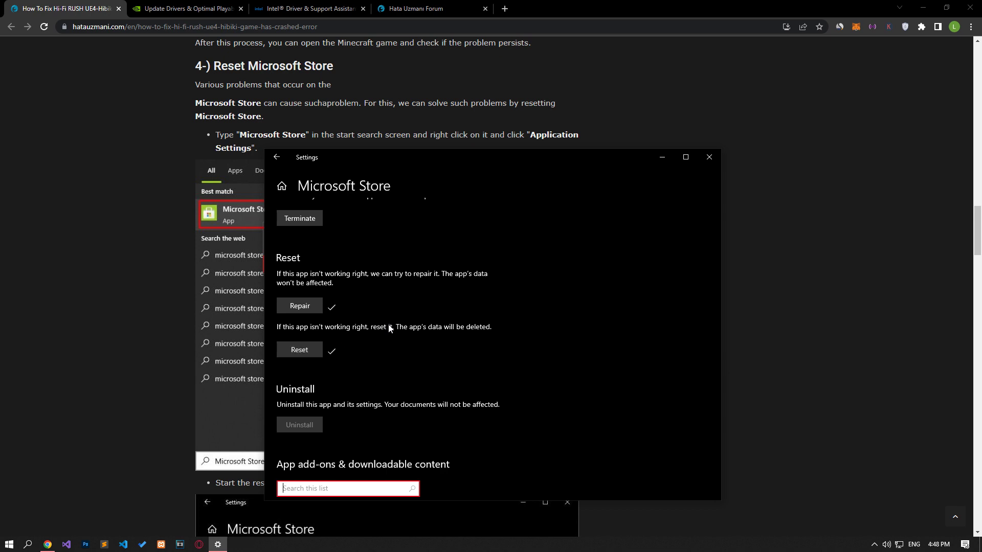
click(709, 157)
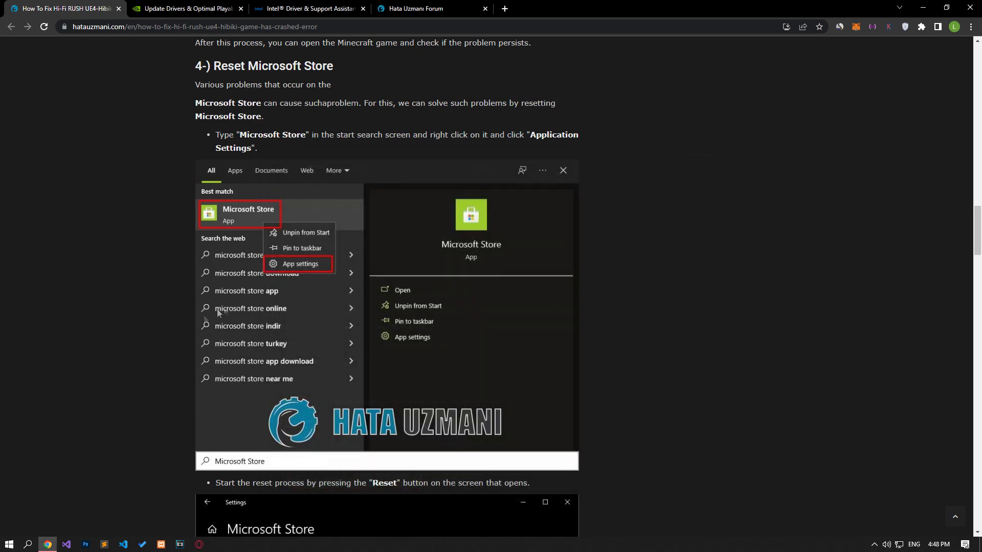
scroll(160, 342, down, 6)
scroll(160, 343, down, 7)
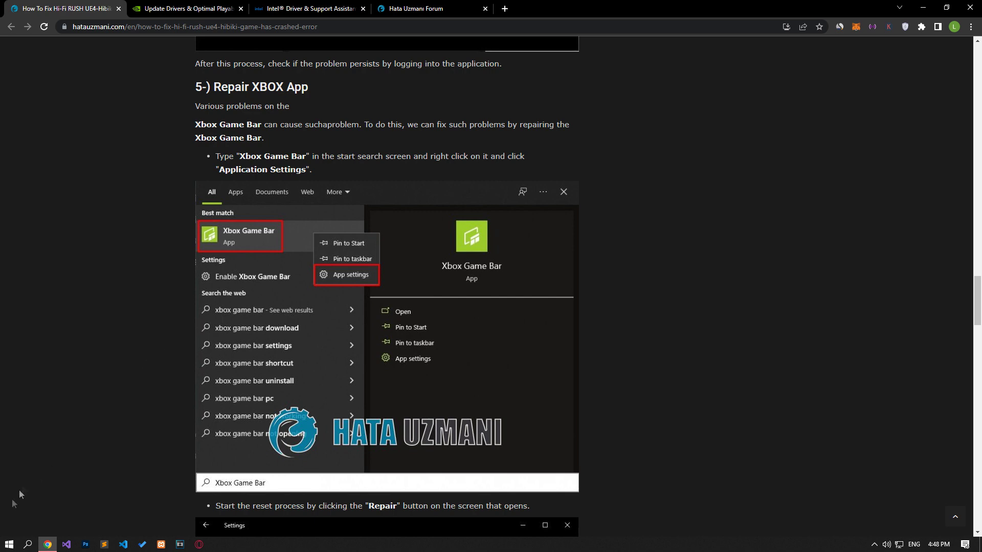
Search 'xbox game' in Start and open Xbox Game Bar's App settings
click(9, 544)
text(xb)
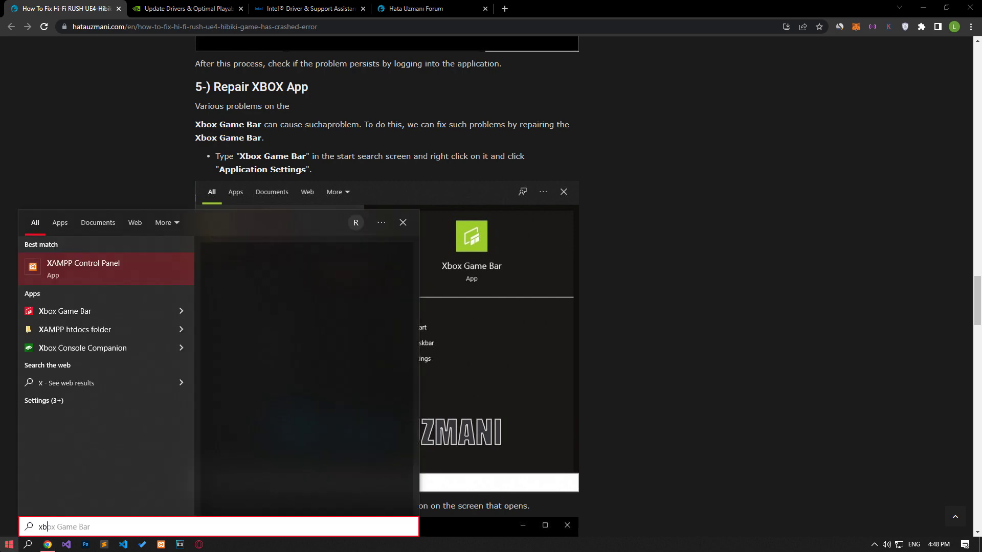
text(ox game)
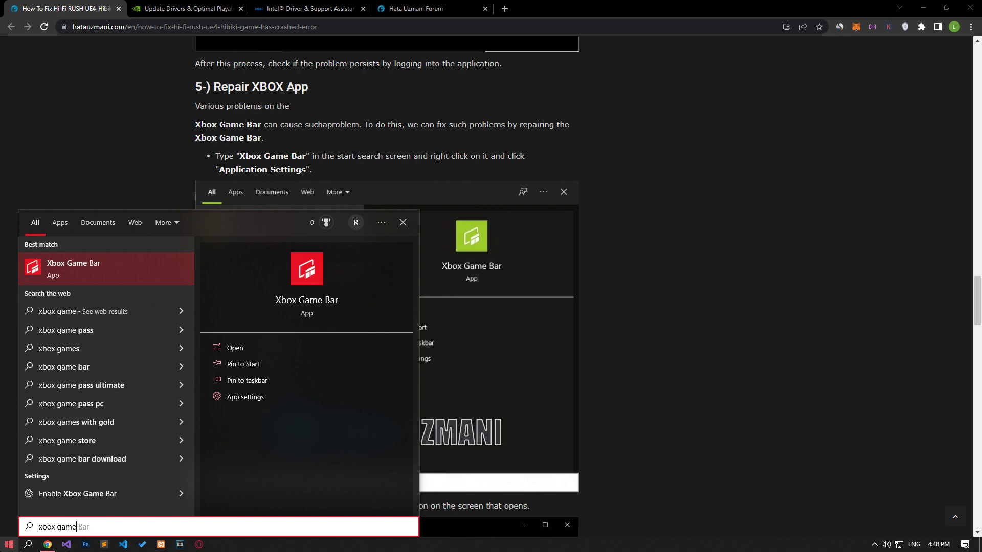
right_click(86, 273)
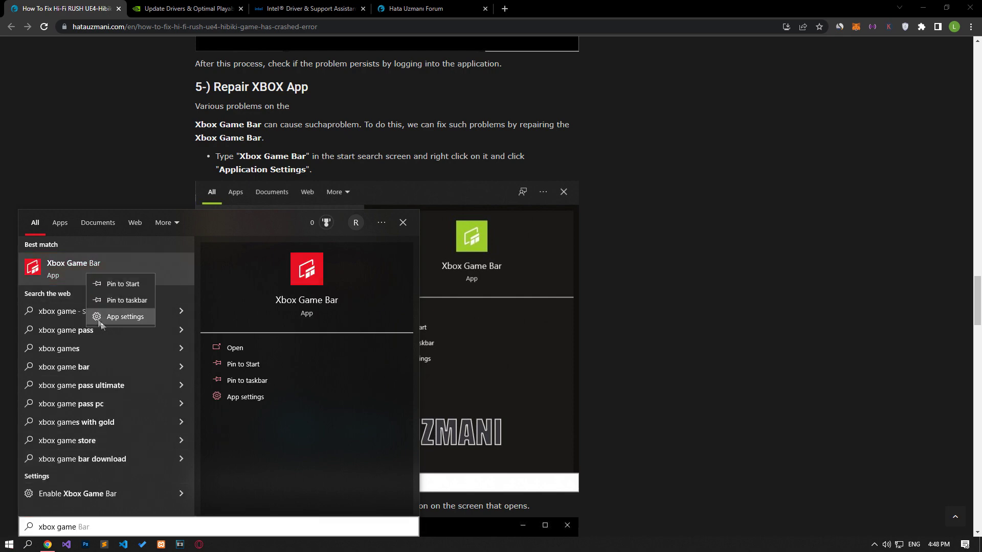
click(118, 318)
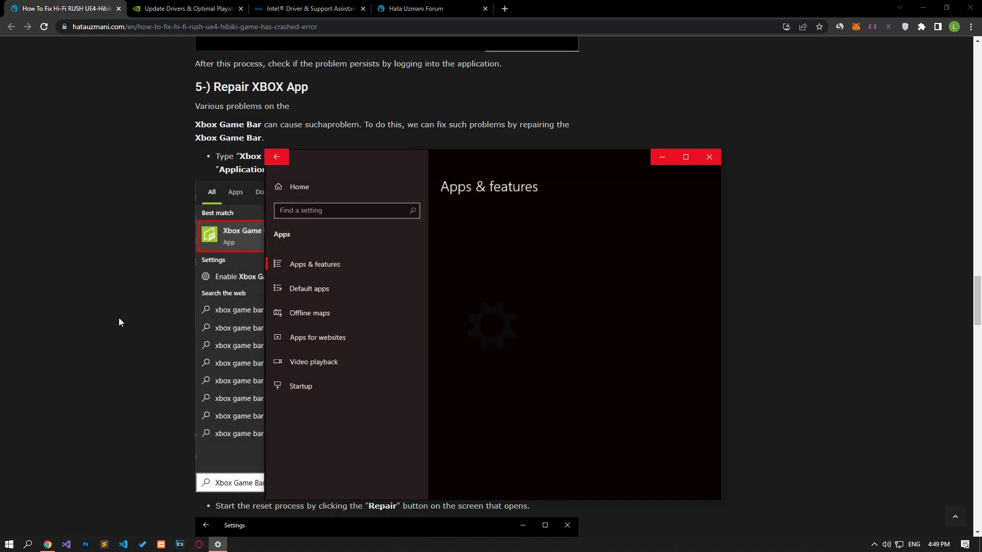
Repair Xbox Game Bar, then reset it with confirmation and close Settings
scroll(450, 372, down, 5)
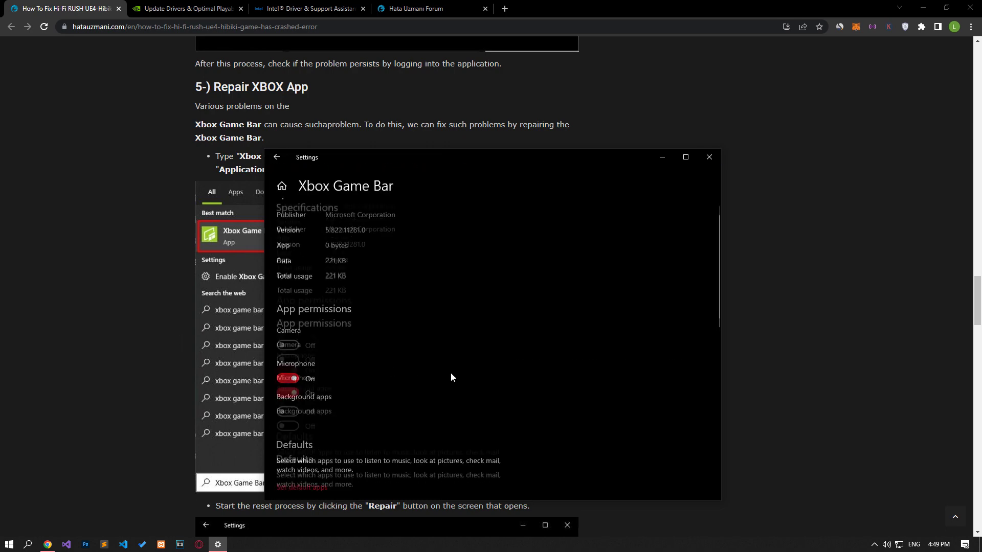
click(310, 351)
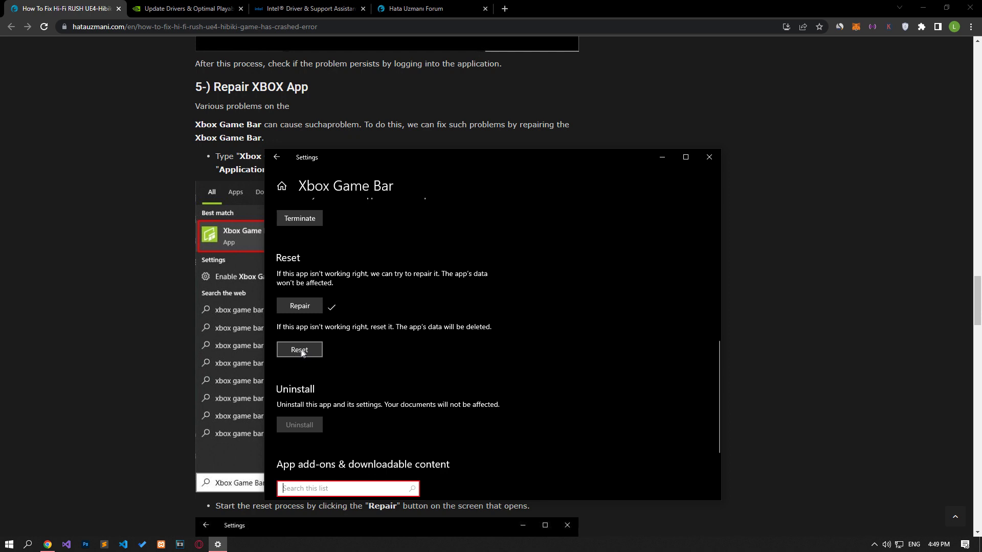
click(300, 350)
click(387, 327)
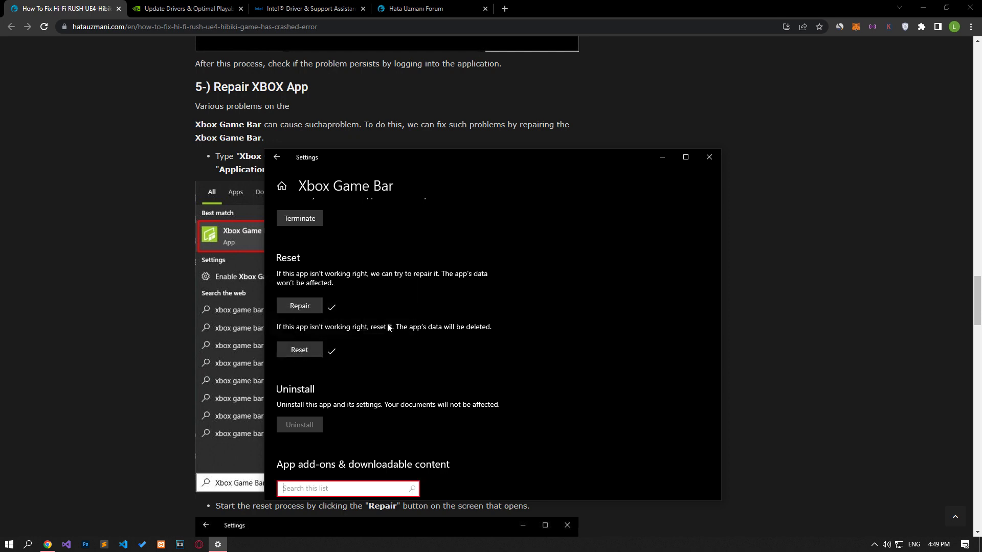
click(710, 157)
scroll(182, 363, down, 15)
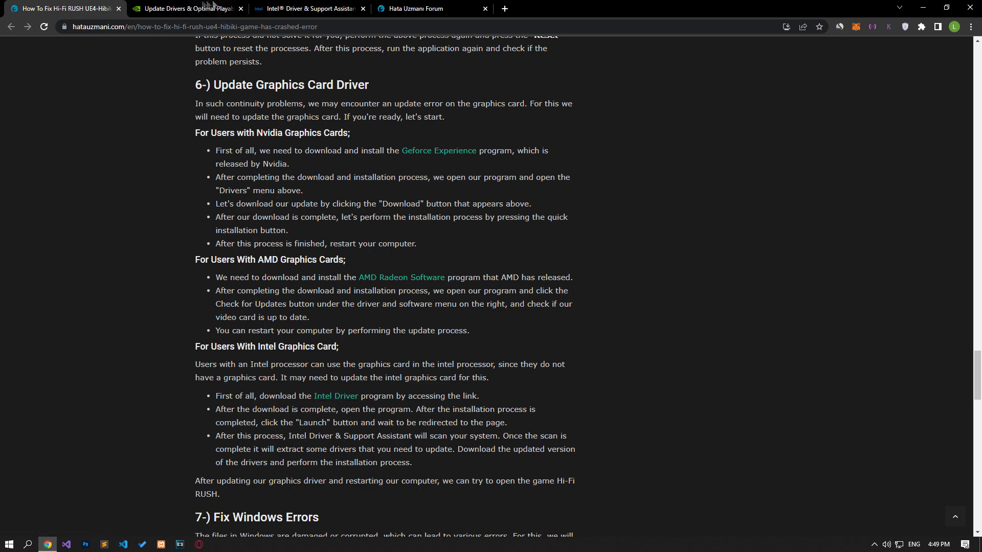
Look over the NVIDIA GeForce Experience, Intel and AMD driver download tabs
click(190, 5)
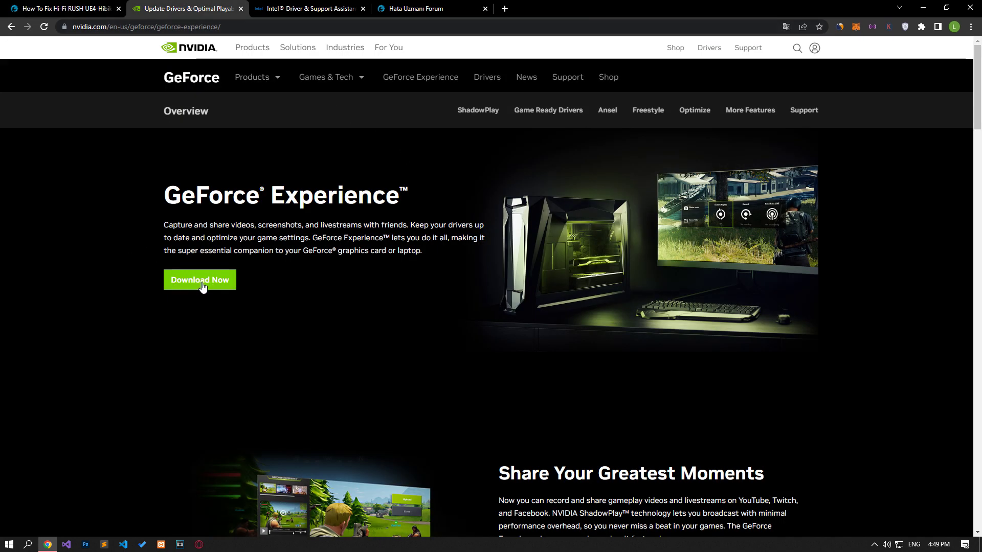
click(292, 4)
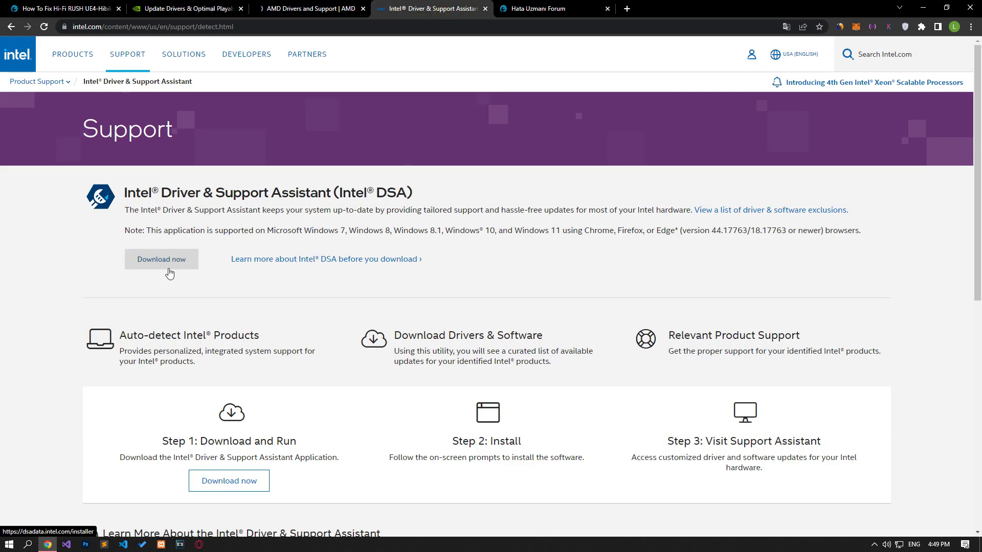
click(312, 9)
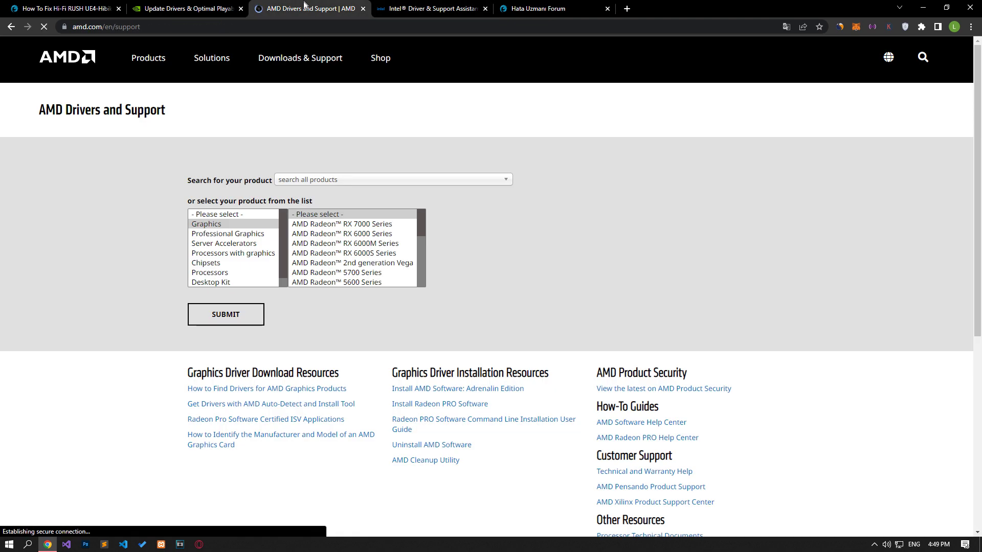
Select Graphics > AMD Radeon RX 7900 XTX on AMD's site, then close the NVIDIA tab
click(222, 225)
click(339, 225)
click(459, 225)
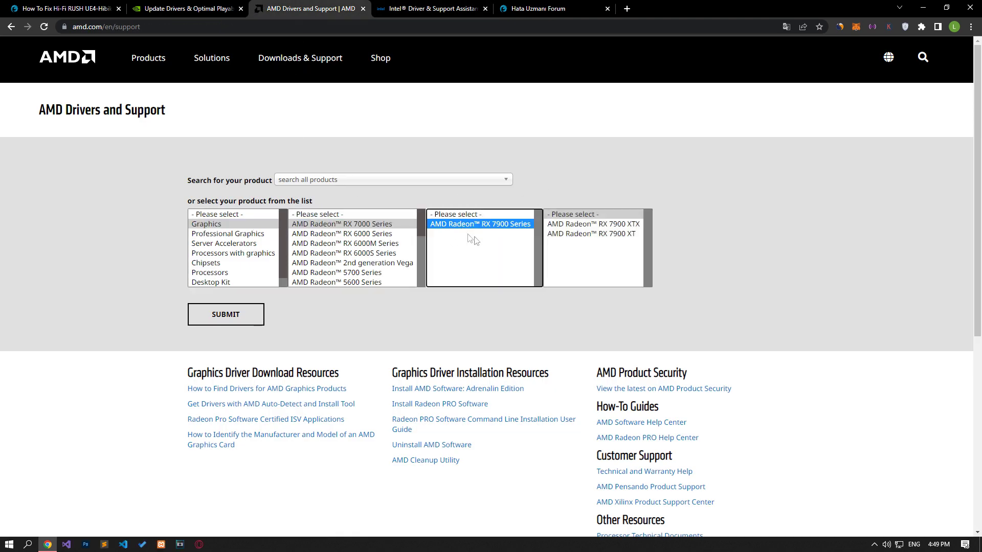
click(560, 228)
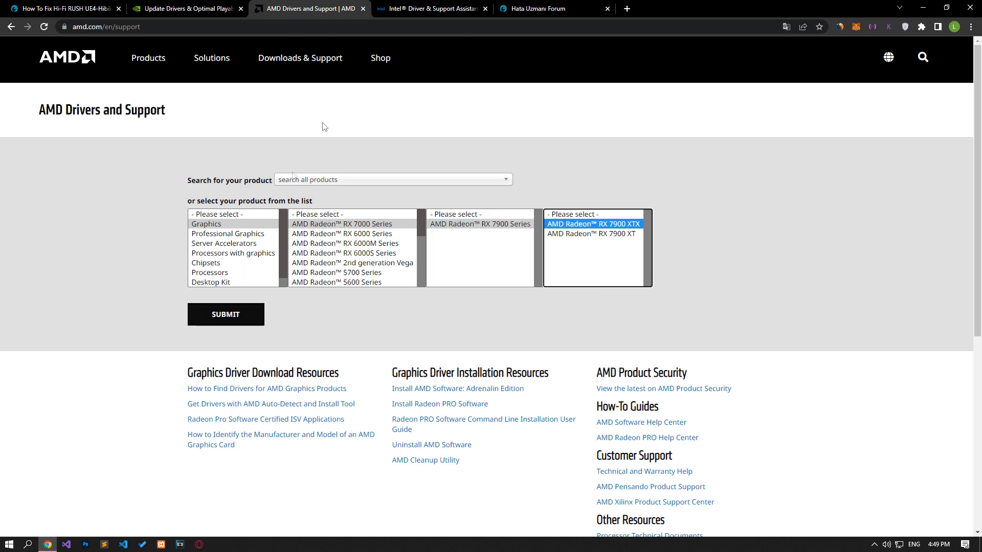
click(240, 8)
Close the AMD and Intel driver tabs and scroll the article to Fix Windows Errors
click(240, 9)
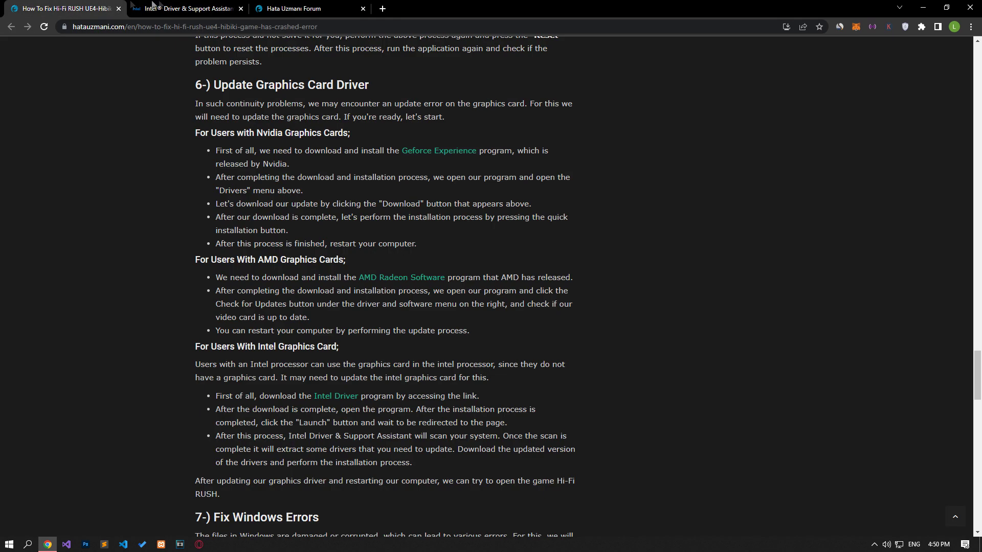
click(240, 9)
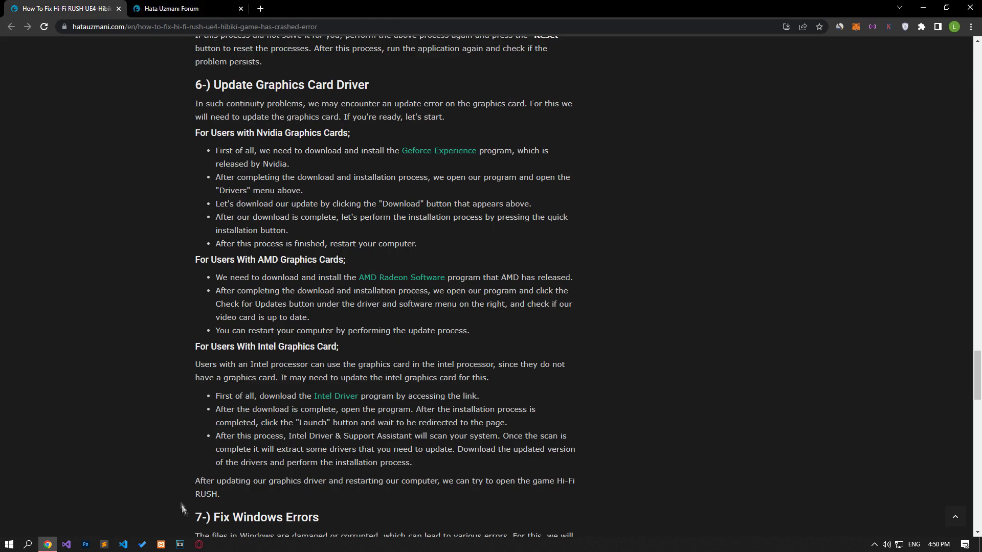
scroll(177, 497, down, 2)
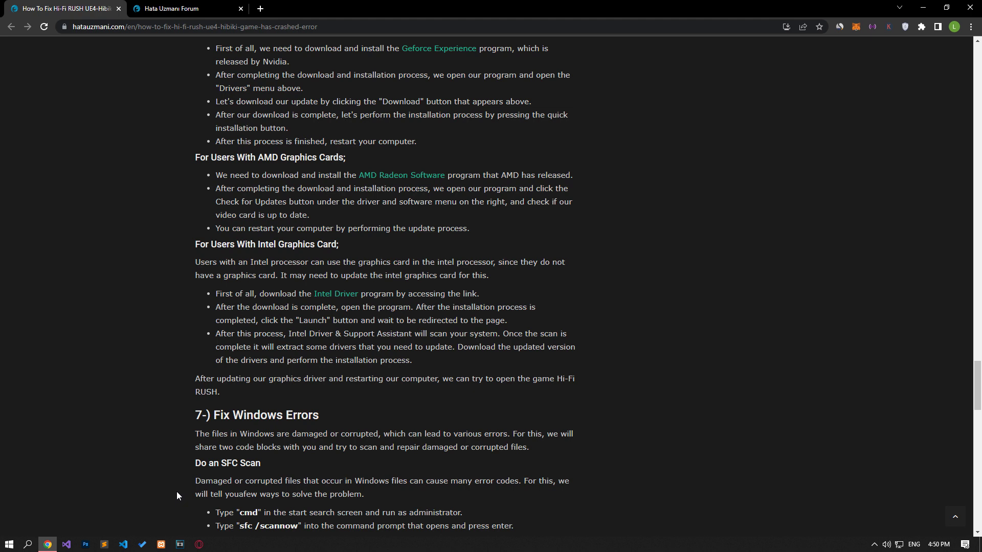
click(9, 544)
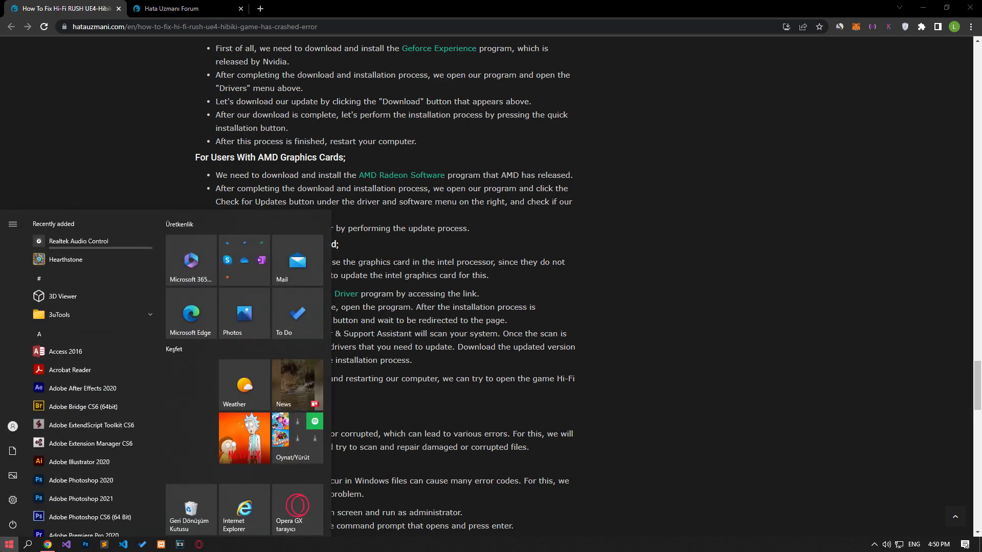
text(control)
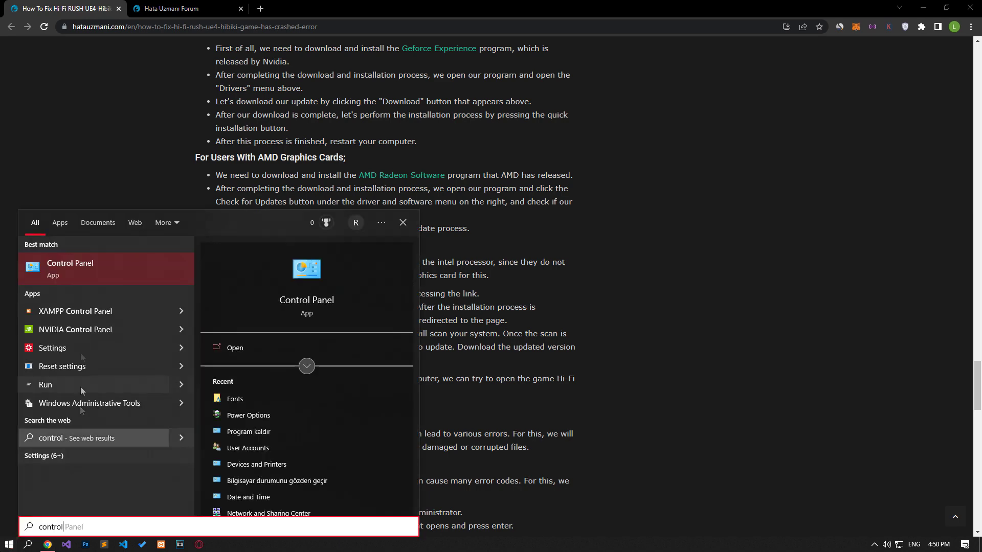
click(82, 274)
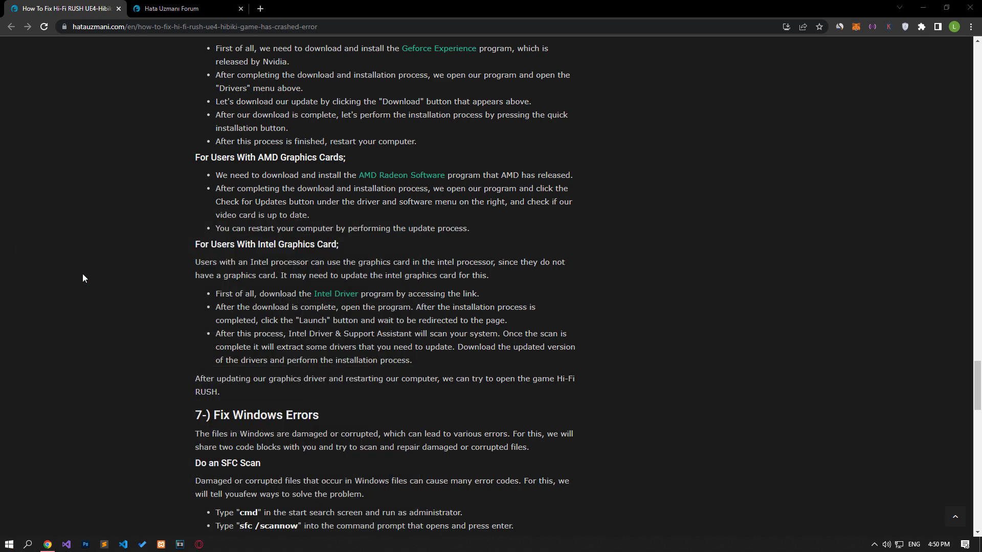
click(622, 267)
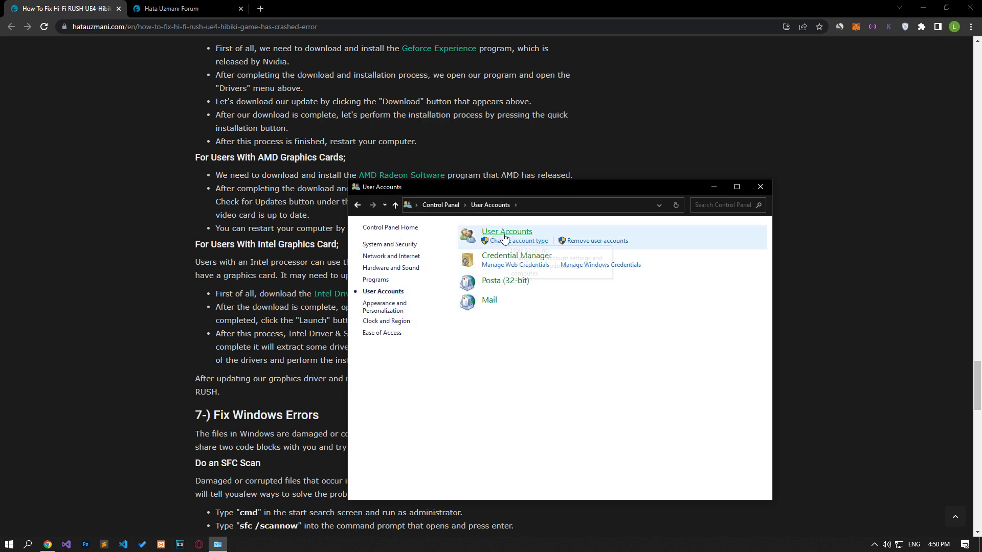
click(504, 234)
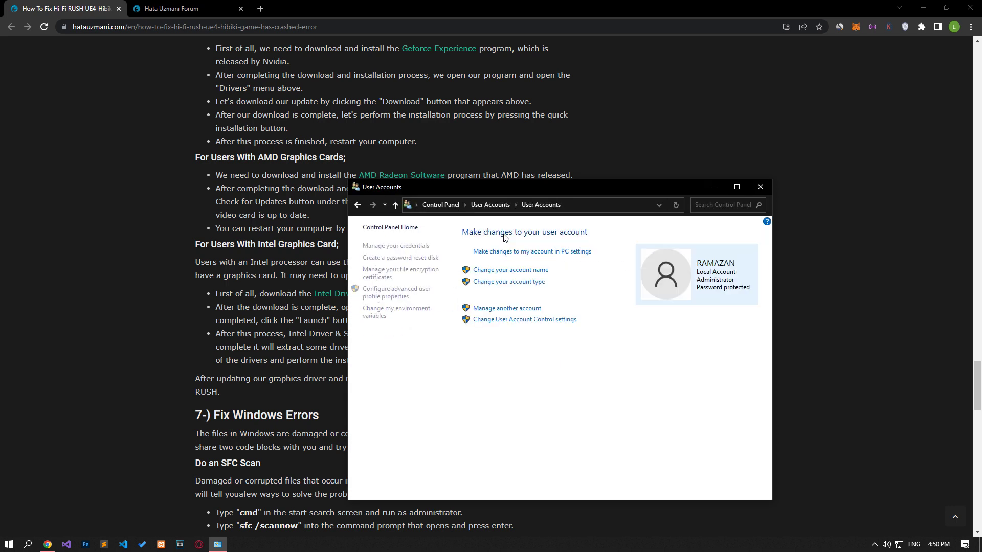
click(511, 271)
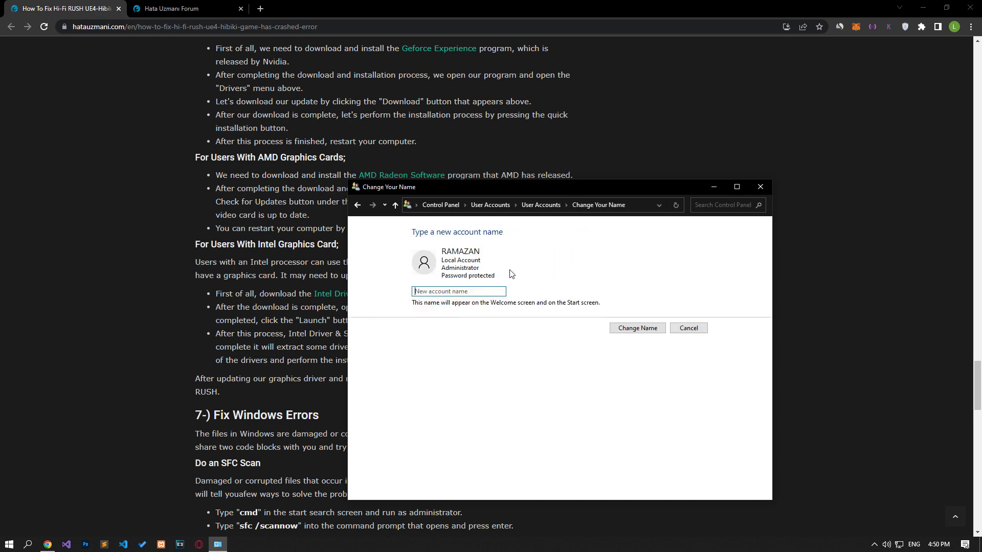
click(453, 291)
text(HIFI)
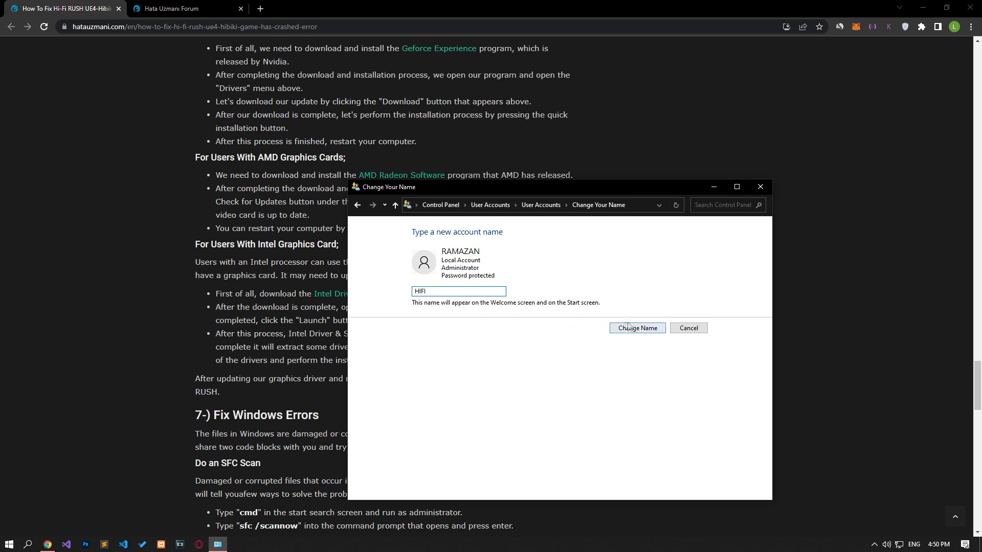
click(765, 186)
click(9, 544)
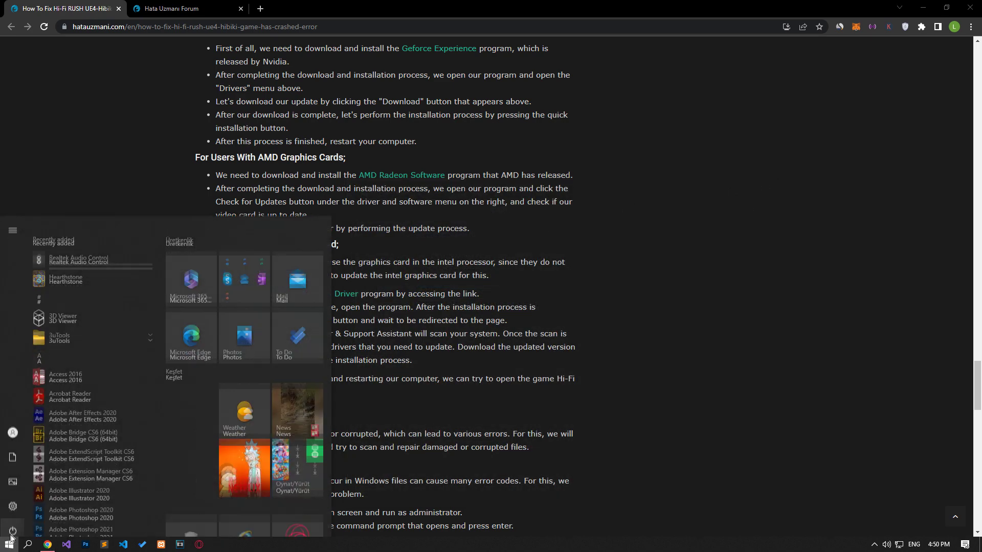
click(13, 525)
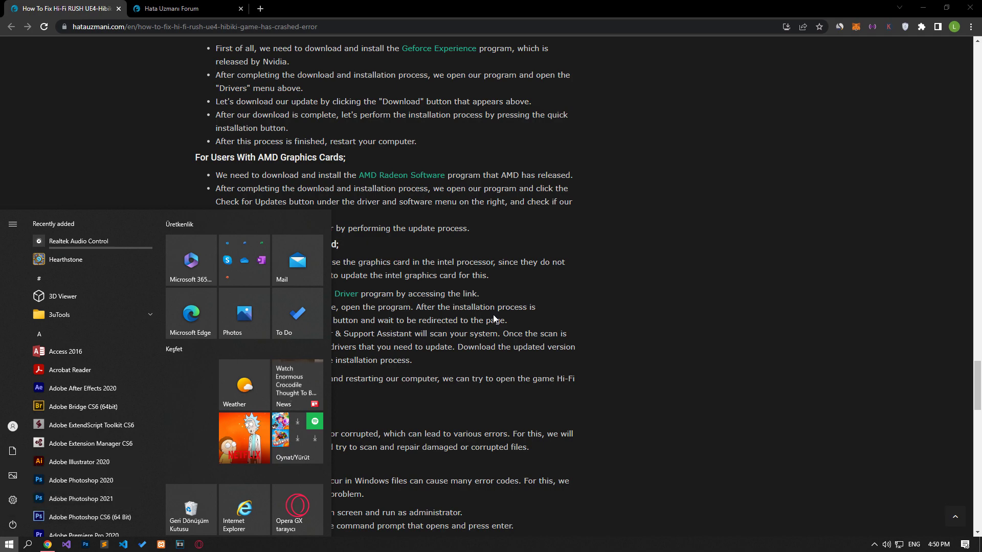
click(236, 330)
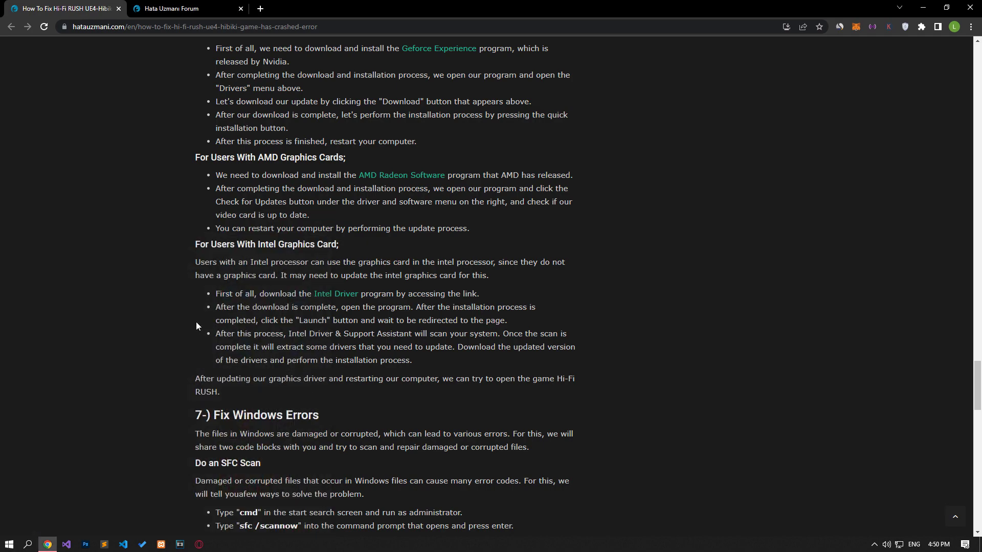
scroll(197, 325, down, 6)
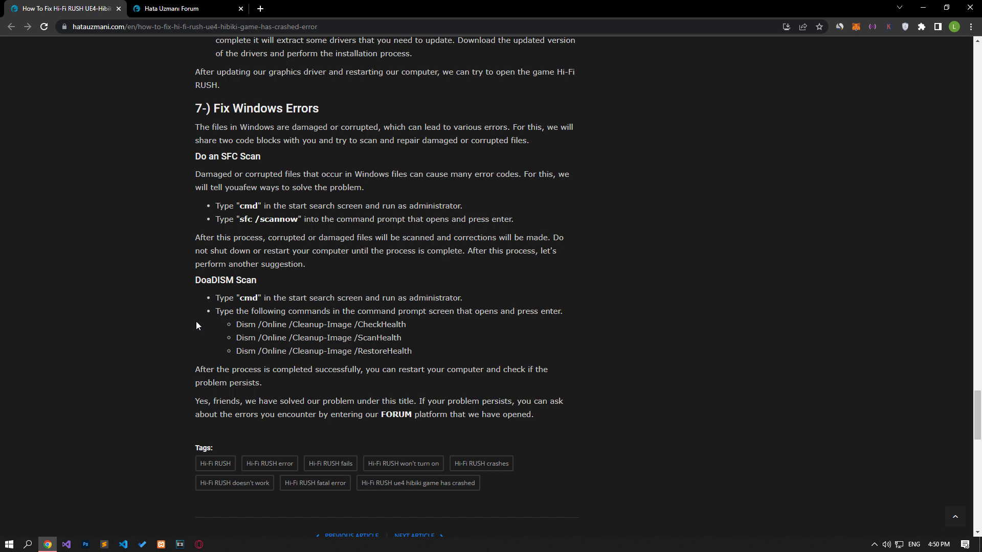
click(9, 544)
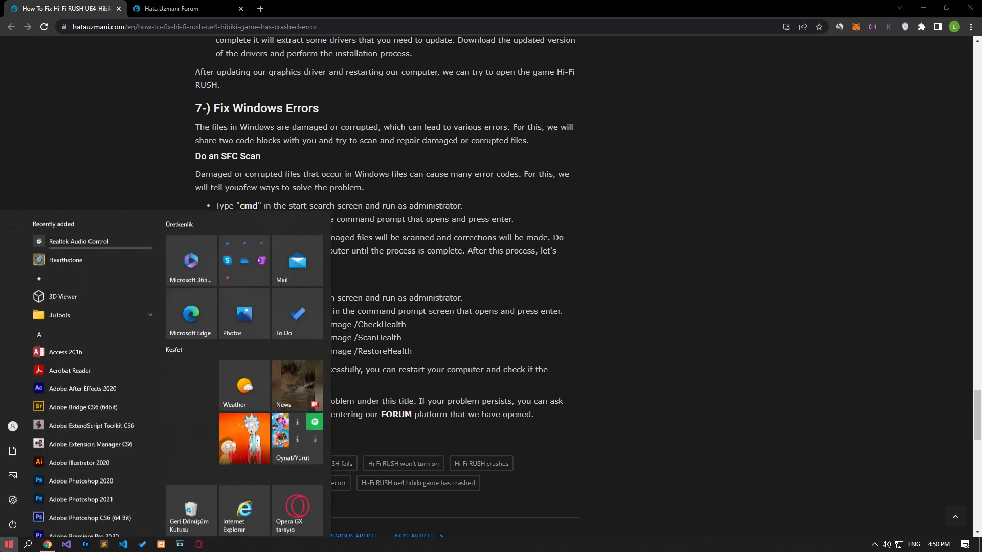
text(CMD)
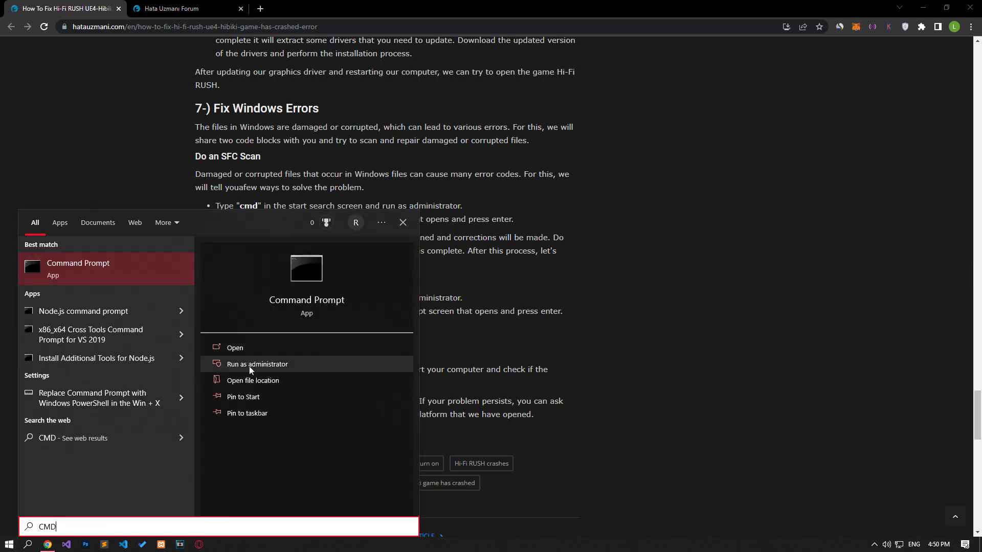
click(248, 366)
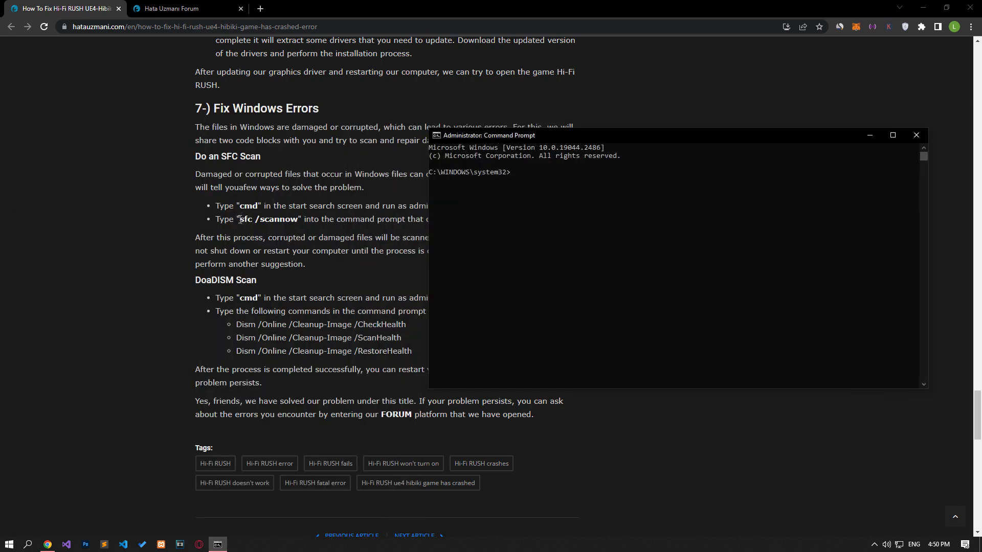
drag(241, 219, 297, 219)
right_click(293, 224)
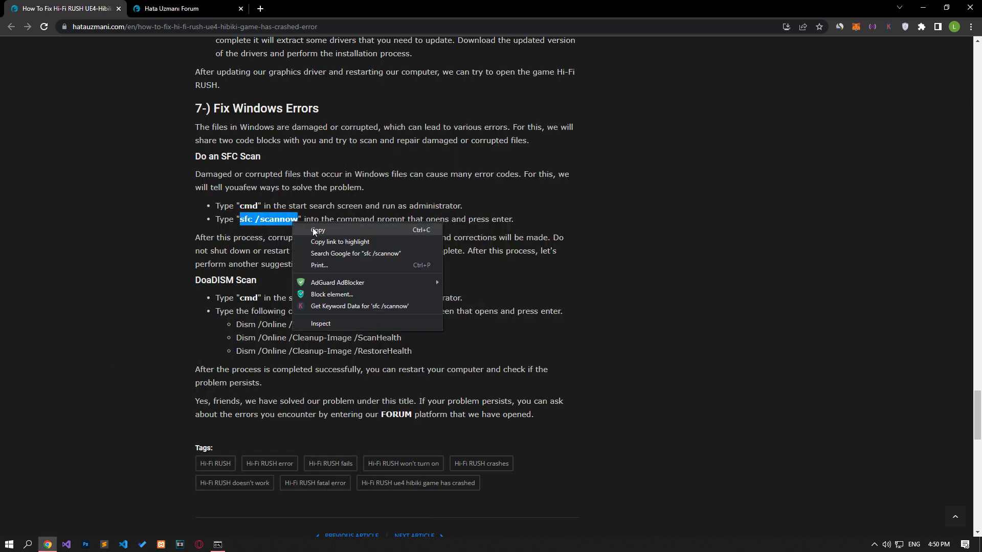
click(314, 230)
key(alt+Tab)
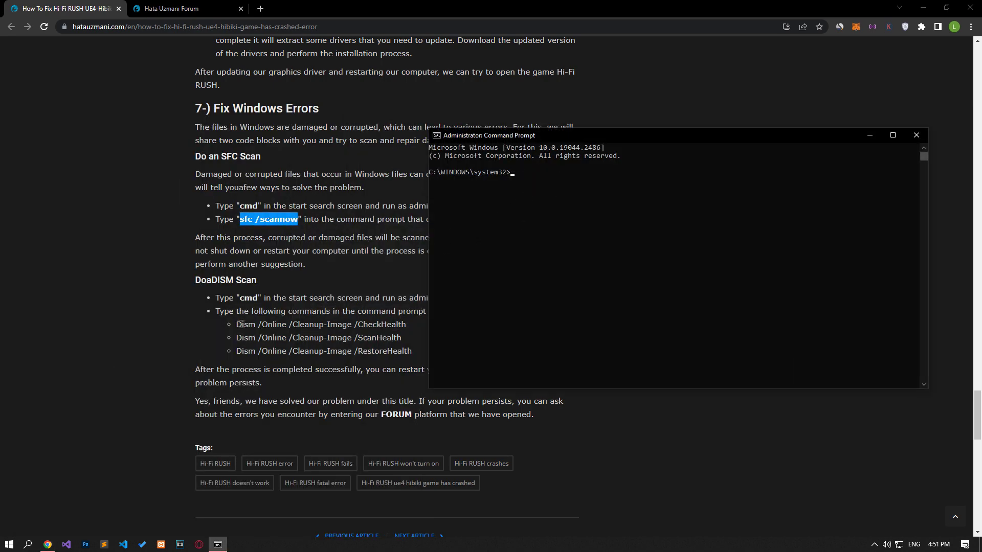
drag(236, 324, 434, 324)
key(ctrl+c)
key(alt+Tab)
key(Escape)
right_click(459, 289)
key(BackSpace)
key(BackSpace)
key(BackSpace)
key(BackSpace)
key(BackSpace)
key(BackSpace)
key(BackSpace)
key(BackSpace)
key(BackSpace)
key(BackSpace)
key(BackSpace)
key(BackSpace)
key(BackSpace)
key(BackSpace)
key(BackSpace)
key(BackSpace)
key(BackSpace)
key(BackSpace)
key(BackSpace)
key(BackSpace)
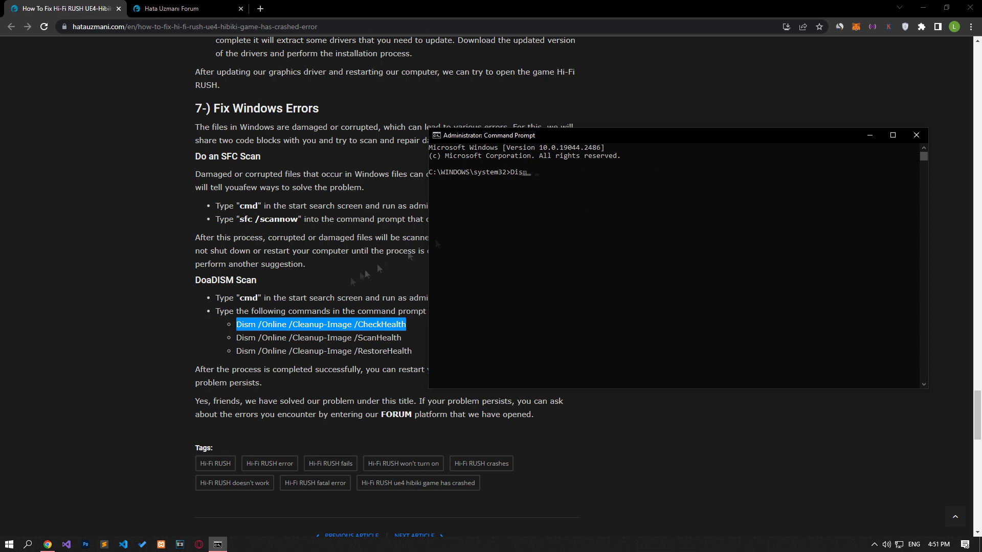
drag(237, 338, 404, 337)
key(ctrl+c)
key(alt+Tab)
right_click(435, 308)
key(BackSpace)
key(BackSpace)
key(BackSpace)
key(BackSpace)
key(BackSpace)
key(BackSpace)
key(BackSpace)
key(BackSpace)
key(BackSpace)
key(BackSpace)
key(BackSpace)
key(BackSpace)
key(BackSpace)
key(BackSpace)
key(BackSpace)
key(BackSpace)
key(BackSpace)
key(BackSpace)
key(BackSpace)
key(BackSpace)
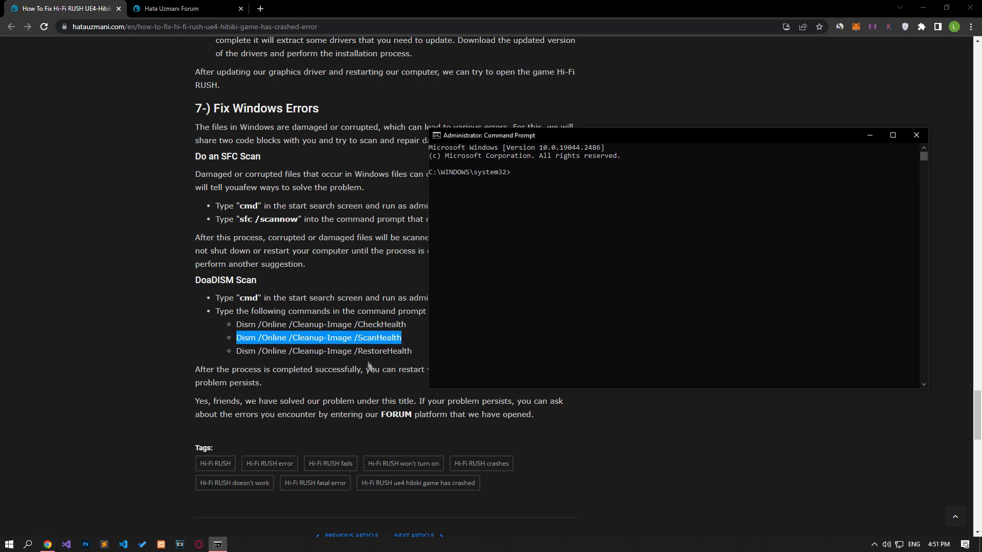
key(alt+Tab)
drag(236, 350, 412, 351)
key(ctrl+c)
key(alt+Tab)
right_click(433, 306)
key(BackSpace)
key(BackSpace)
key(BackSpace)
key(BackSpace)
key(BackSpace)
key(BackSpace)
key(BackSpace)
key(BackSpace)
key(BackSpace)
key(BackSpace)
key(BackSpace)
key(BackSpace)
key(BackSpace)
key(BackSpace)
key(BackSpace)
key(BackSpace)
key(BackSpace)
key(BackSpace)
key(BackSpace)
key(BackSpace)
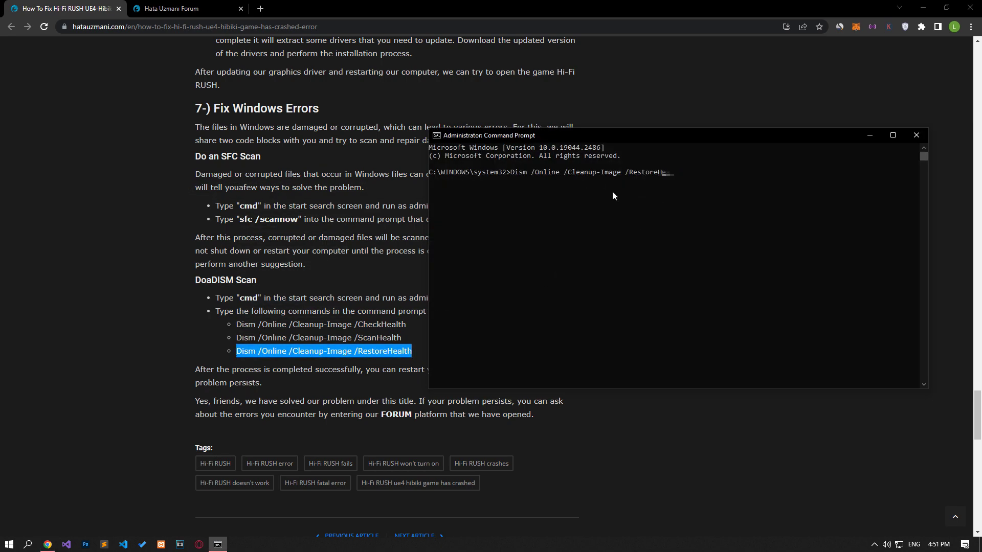
click(914, 134)
click(9, 544)
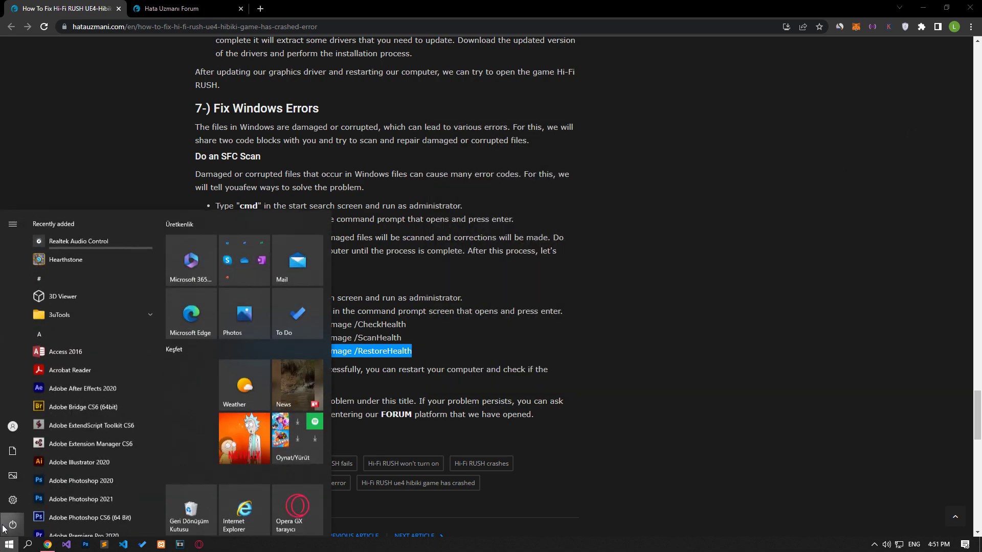
click(2, 528)
Close the power options and begin a new thread on the Hata Uzmani Forum tab
click(31, 500)
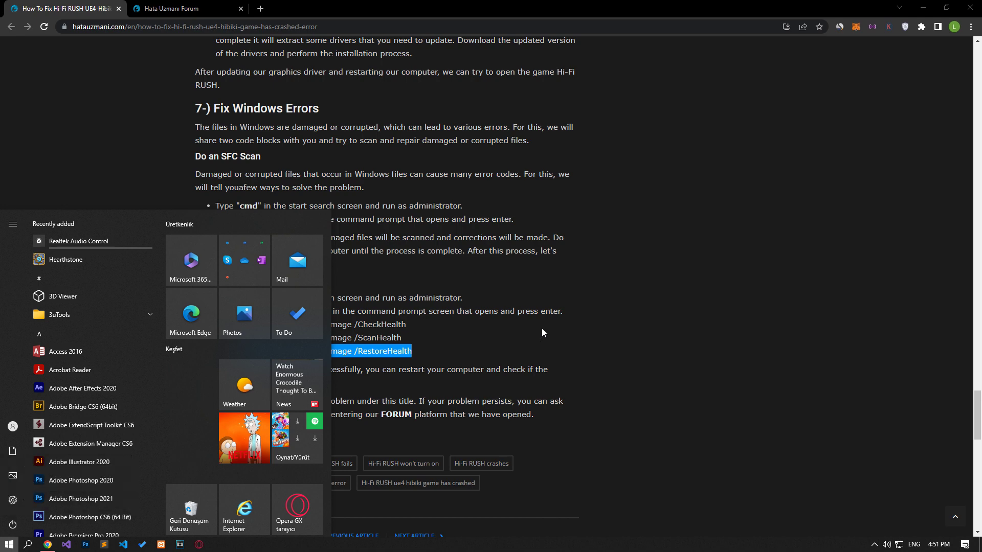
click(195, 8)
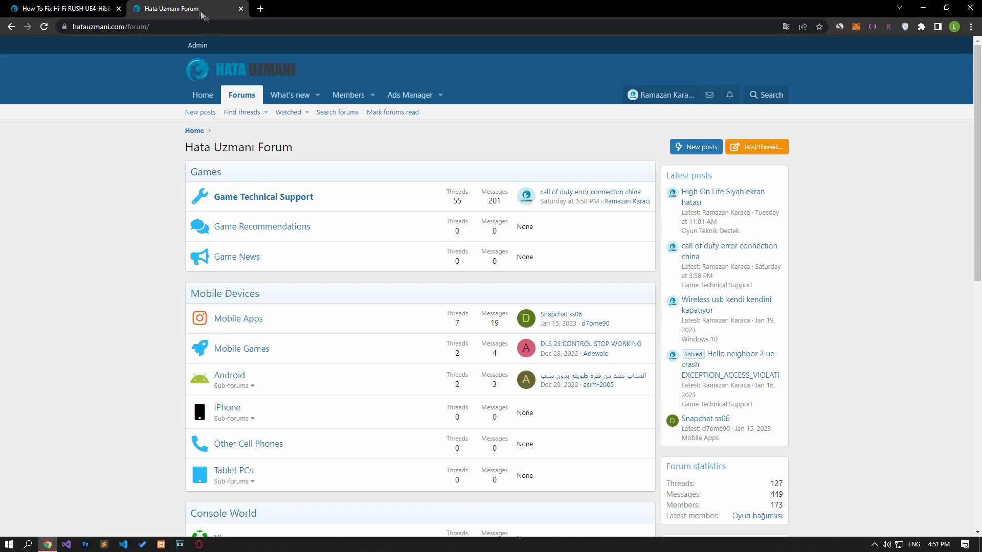
click(764, 147)
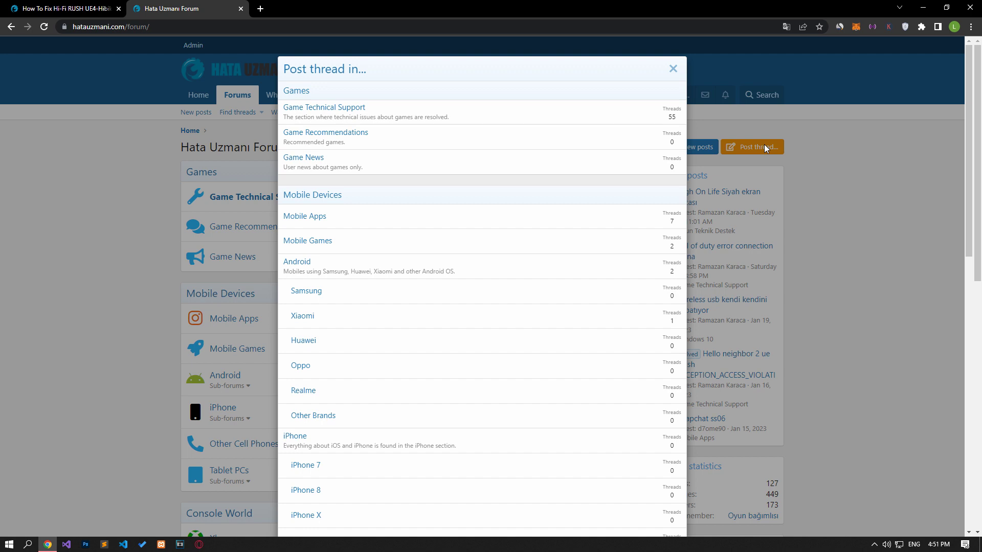